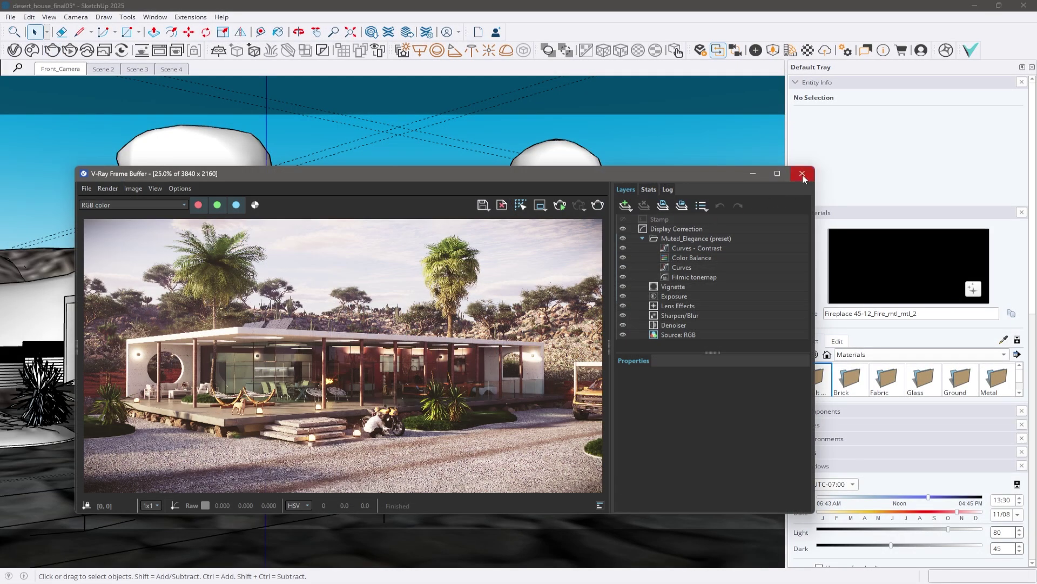
Step: Close the V-Ray Frame Buffer and export the model to the Downloads folder as the VRScene file desert_house_final05
left_click(802, 175)
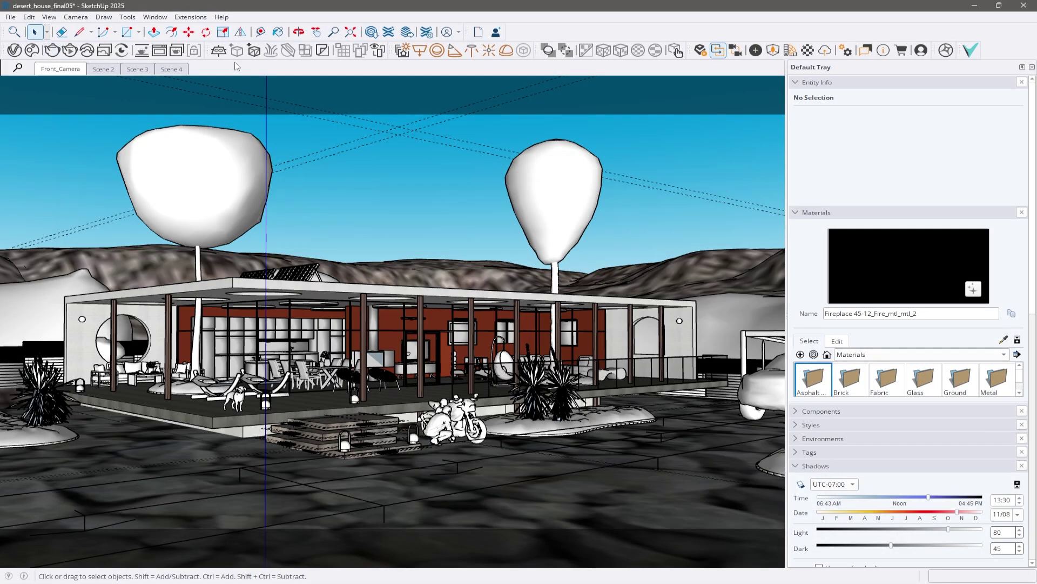
left_click(190, 17)
mouse_move(196, 94)
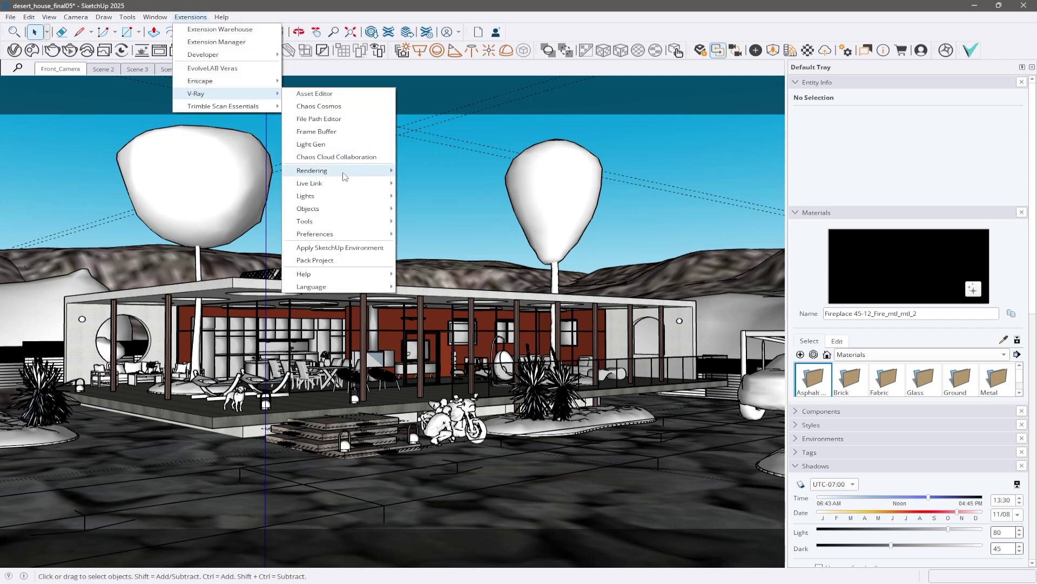
mouse_move(340, 170)
left_click(439, 235)
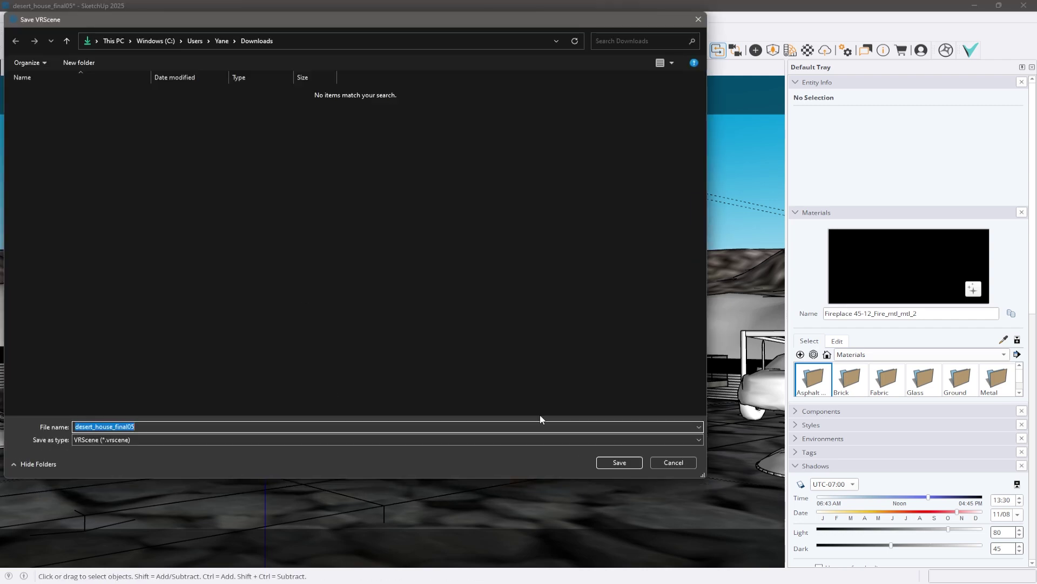
left_click(628, 462)
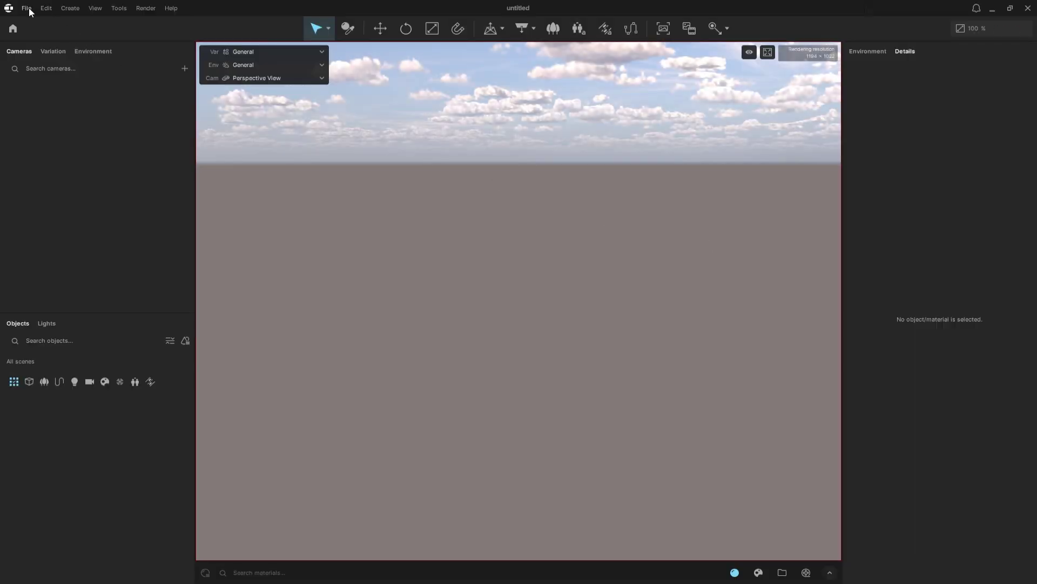
Step: Switch to Chaos Envision and import the exported desert_house_final05 scene into the untitled project
left_click(28, 7)
left_click(34, 38)
left_click(61, 68)
left_click(482, 367)
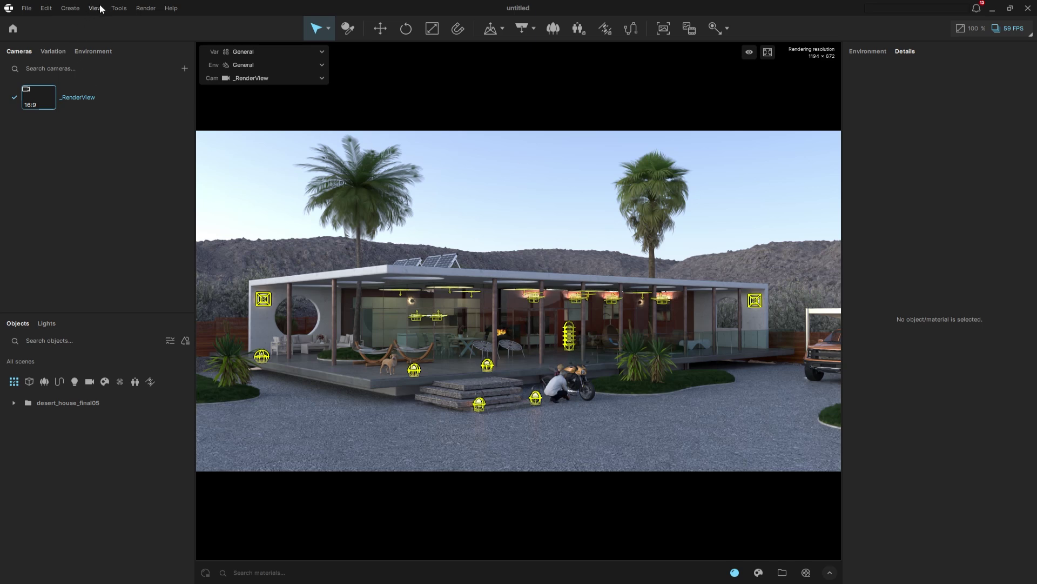
Step: Hide the light gizmos in the viewport and turn off all lights of the desert_house_final05 scene
left_click(96, 8)
left_click(114, 183)
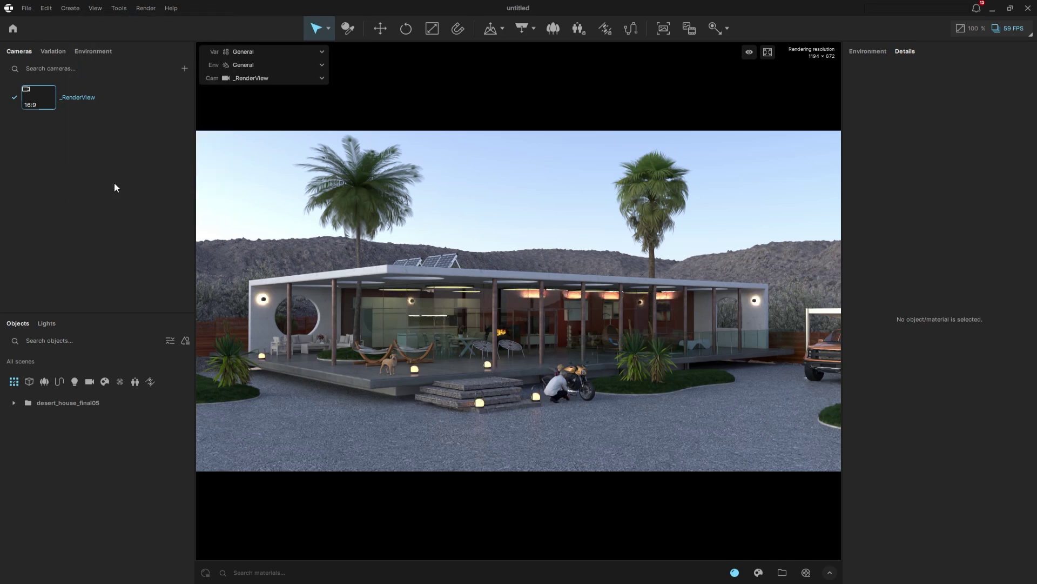
left_click(46, 323)
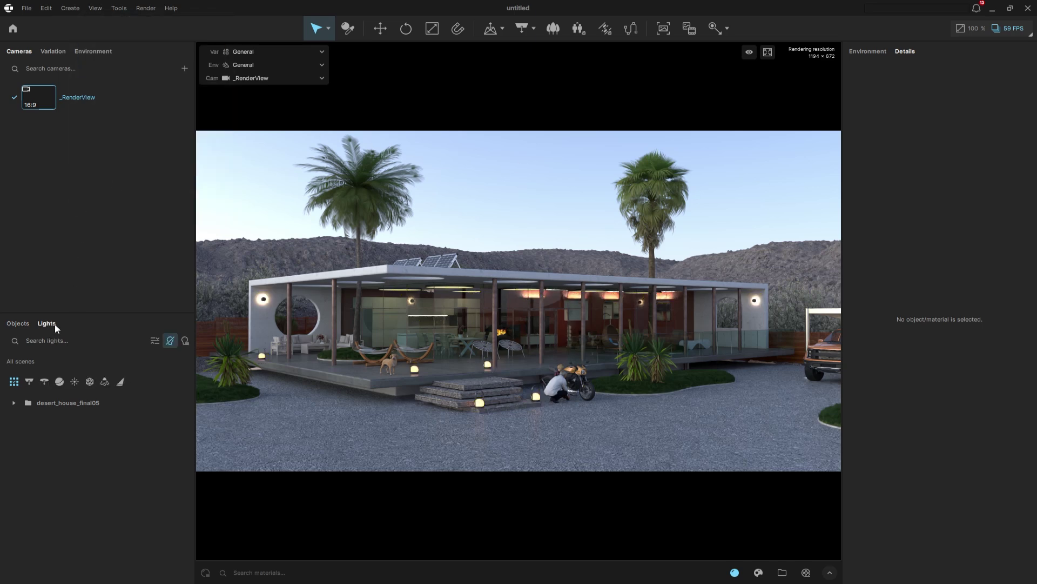
left_click(13, 402)
left_click(44, 418)
scroll(80, 537, "down", 3)
left_click(72, 575, "shift")
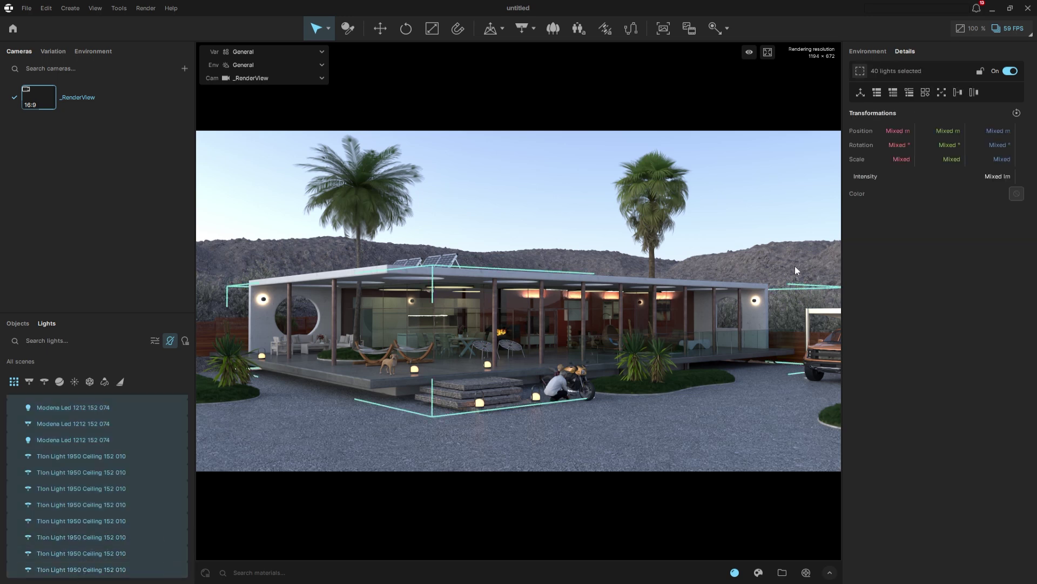
left_click(1009, 71)
Step: Enable the clouds weather effect and the sunlight in the General environment
left_click(868, 51)
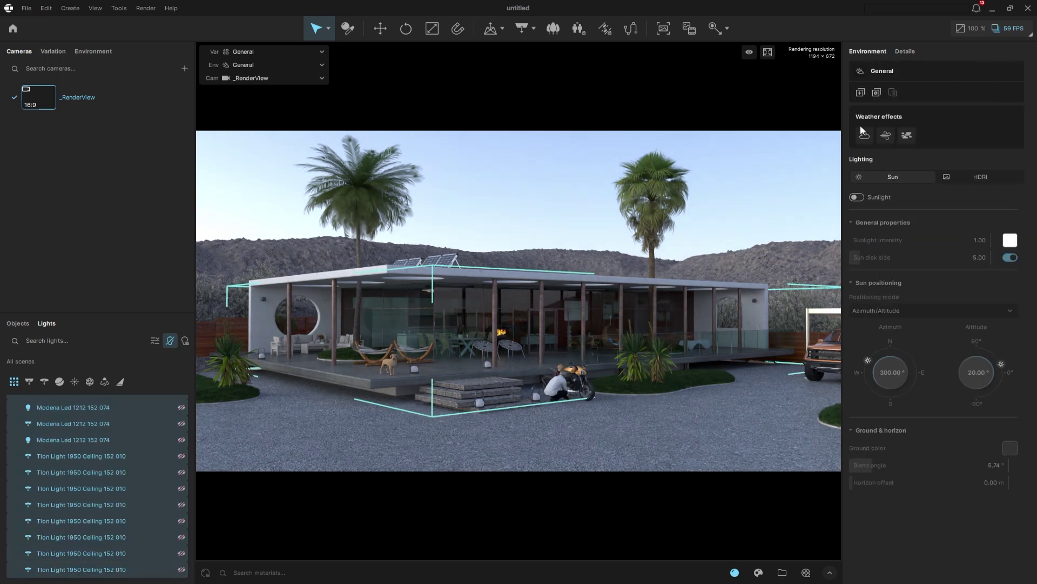
left_click(864, 135)
left_click(969, 161)
left_click(988, 161)
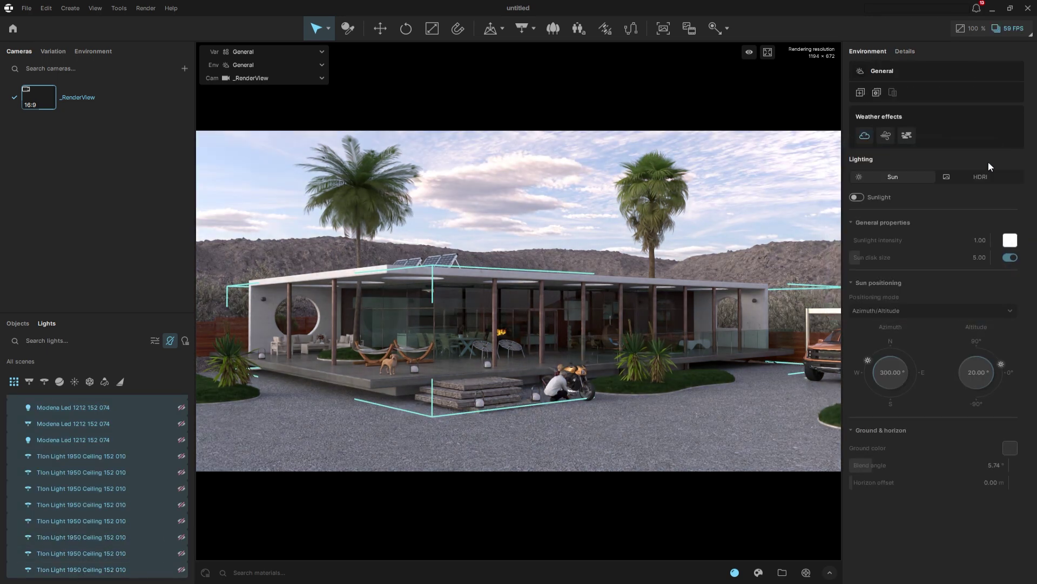
left_click(478, 205)
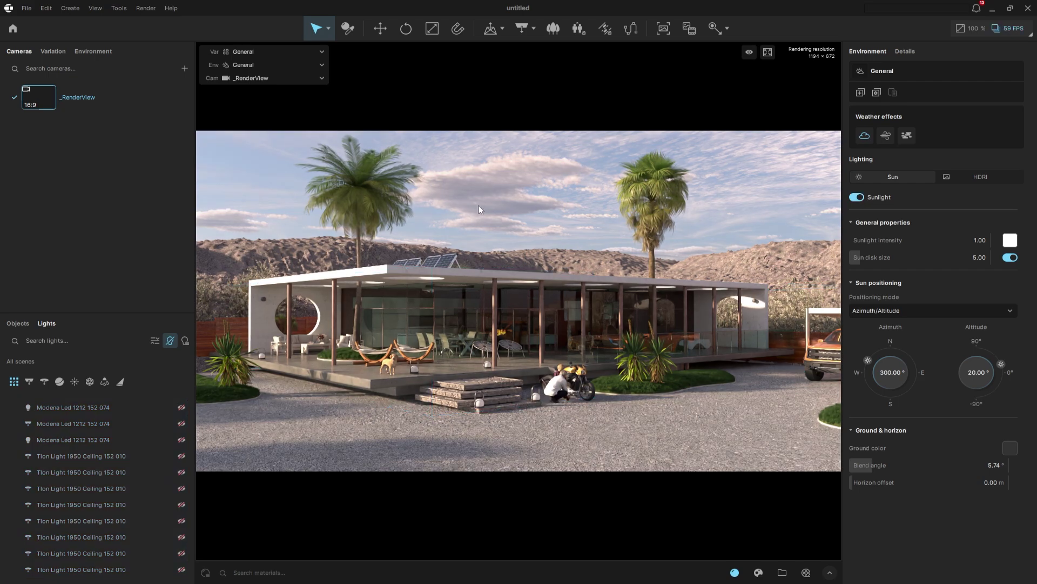
Step: In Perspective View, reframe the house from farther around its front and save the view as a new camera
left_click(274, 83)
left_click(261, 111)
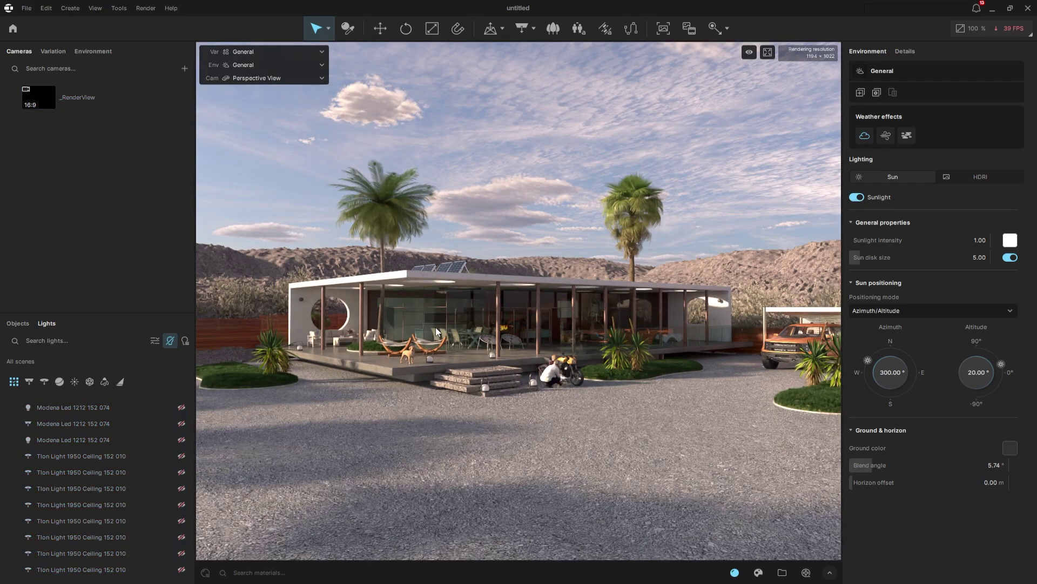
scroll(438, 331, "up", 3)
middle_click_drag(437, 331, 527, 324)
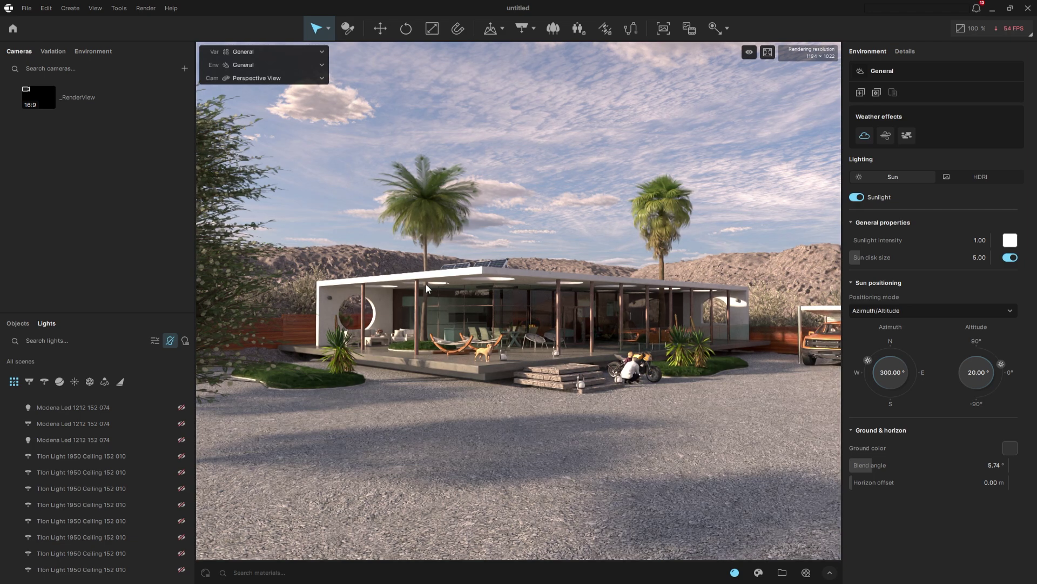
left_click(184, 69)
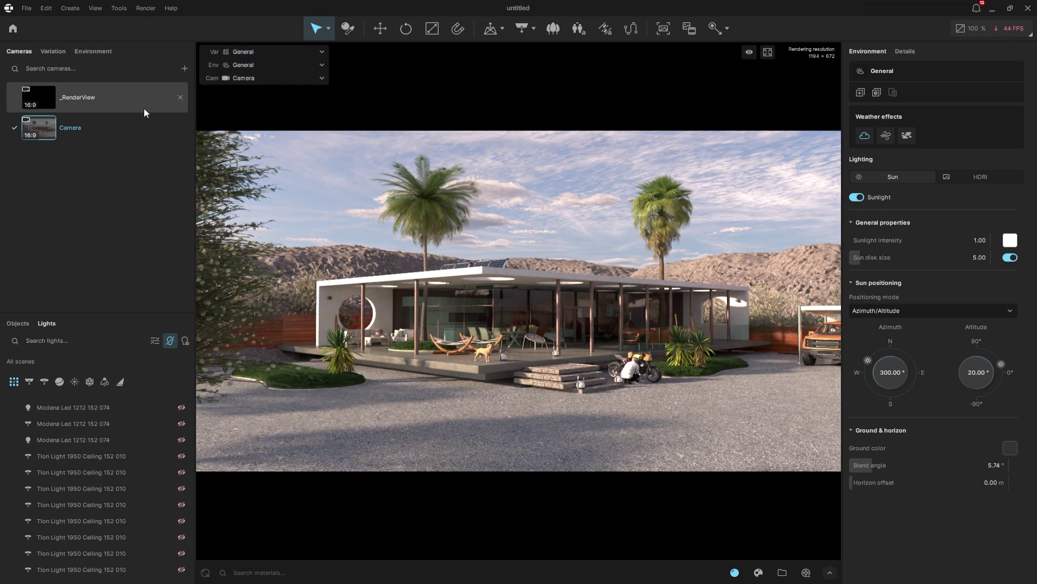
Step: Enable Filmic tonemap and Bloom in the new camera's color corrections
left_click(80, 134)
left_click(879, 489)
left_click(989, 207)
left_click(1016, 288)
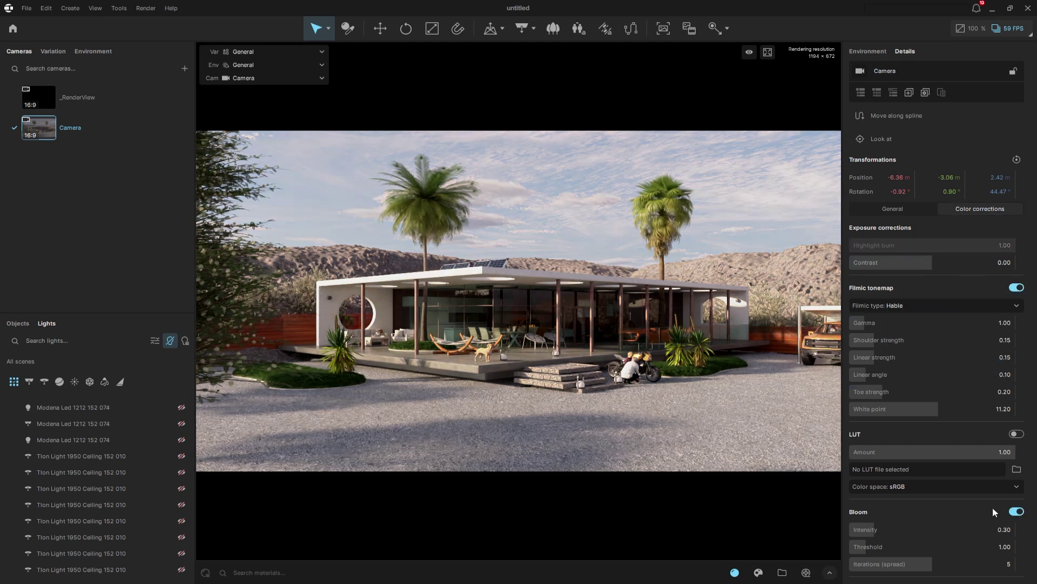
Step: Create a Scatter on the terrain behind the house and name its layer Trees
left_click(555, 31)
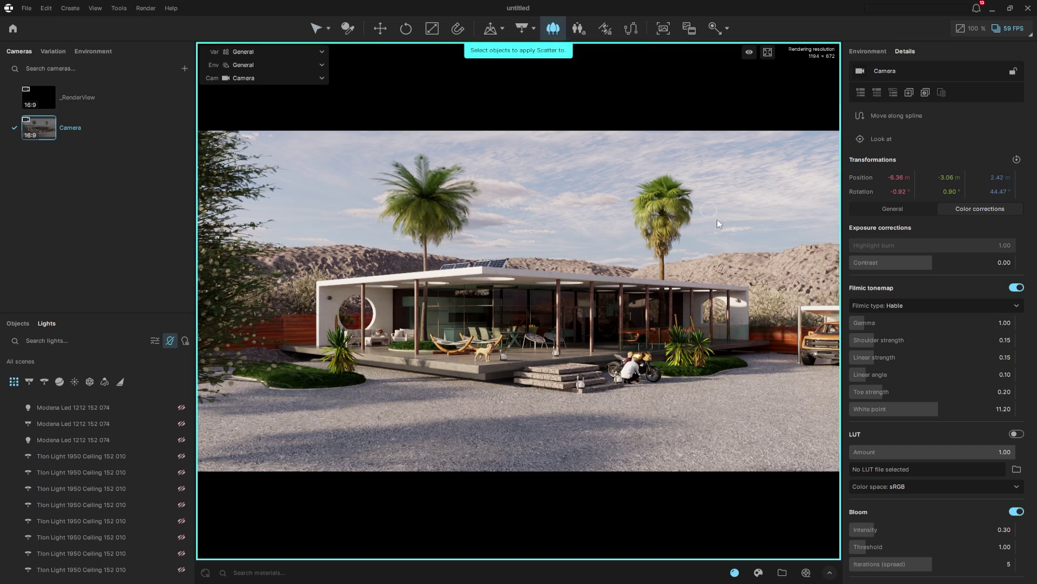
left_click(767, 272)
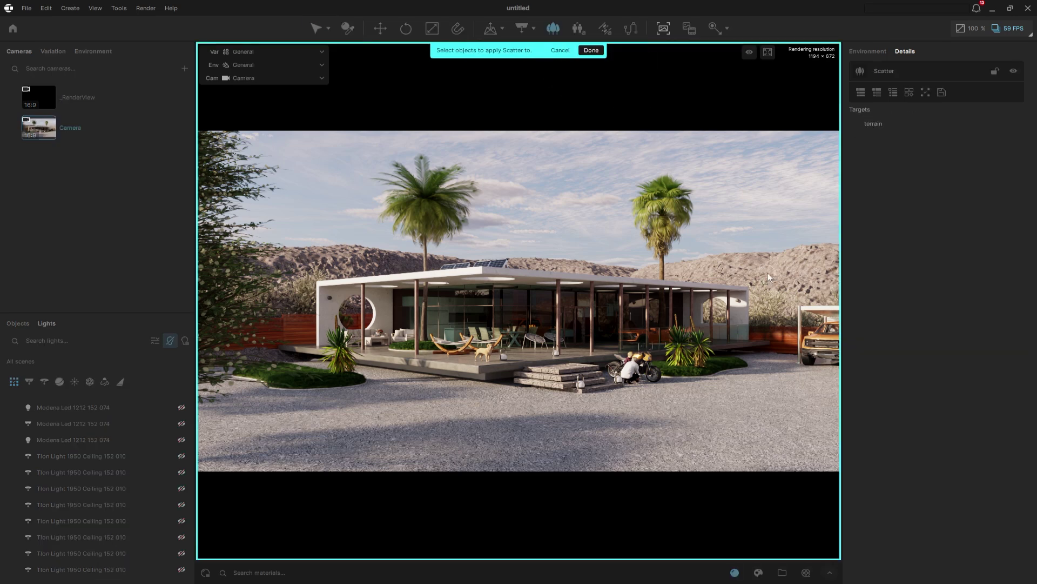
left_click(591, 51)
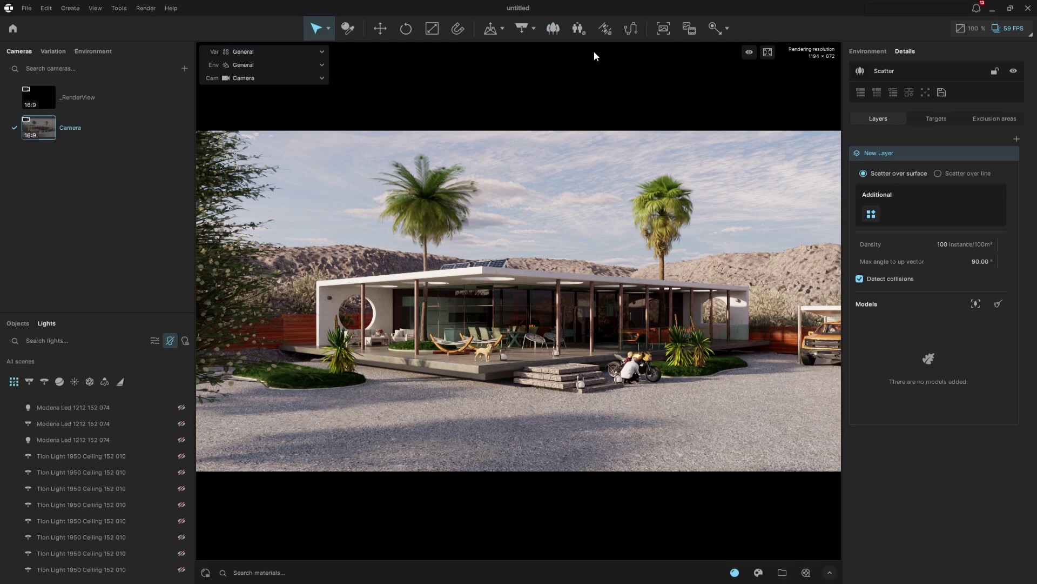
double_click(899, 152)
type("Trees")
key("Return")
Step: Show the vegetation trees in the 3D model library, filtered to animated, locally available assets
left_click(758, 572)
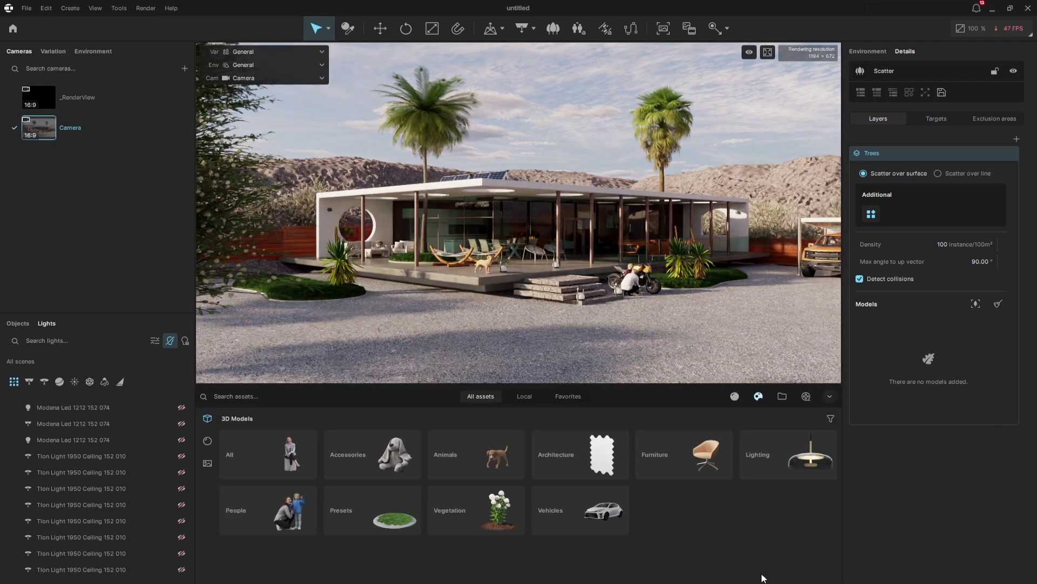
left_click(473, 505)
left_click(650, 454)
left_click(832, 418)
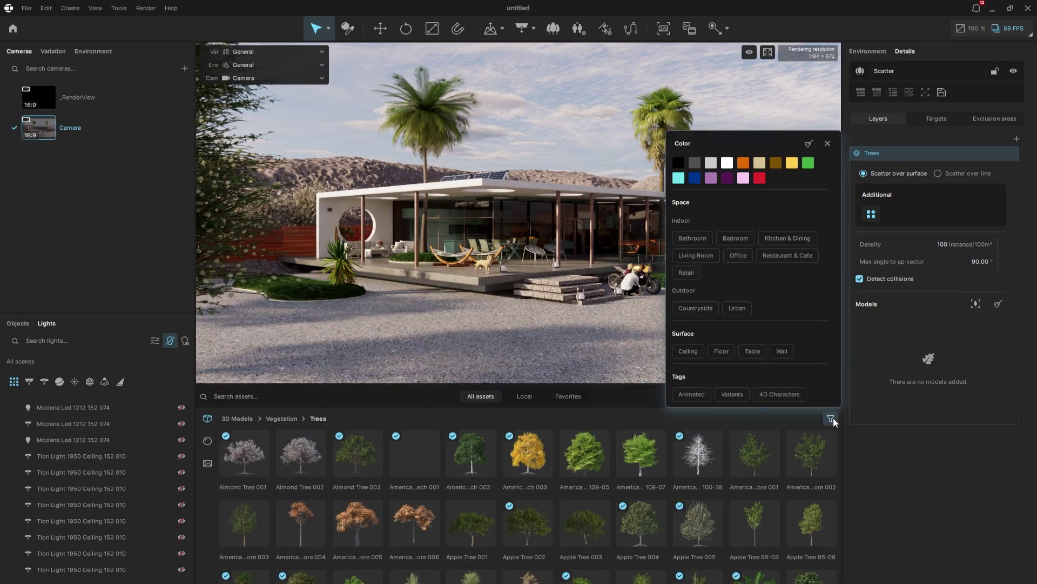
left_click(684, 397)
left_click(892, 465)
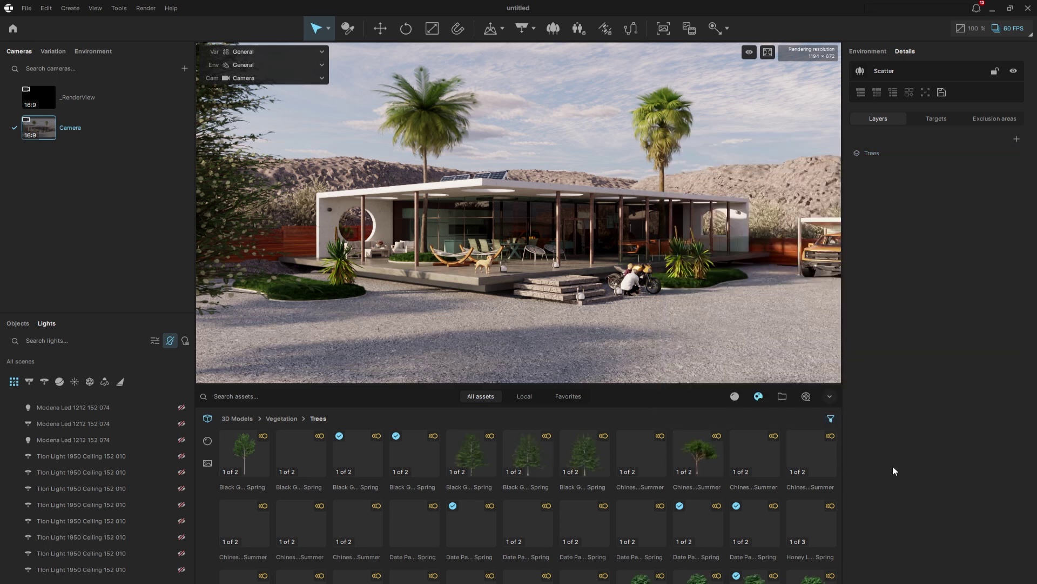
left_click(533, 396)
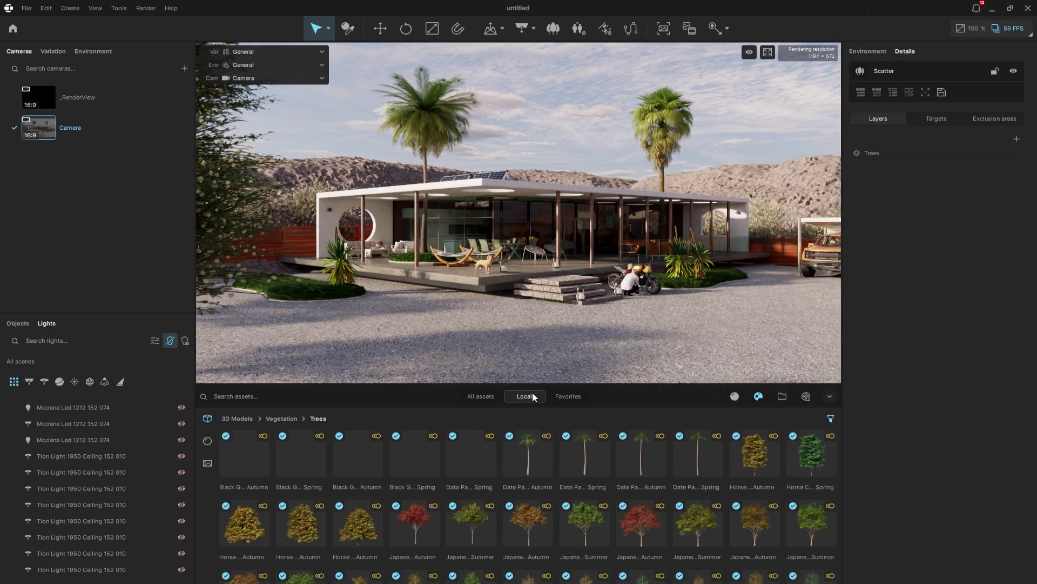
Step: Add the Umbrella Thorn Acacia 006 Spring model to the Trees scatter layer
scroll(540, 481, "down", 10)
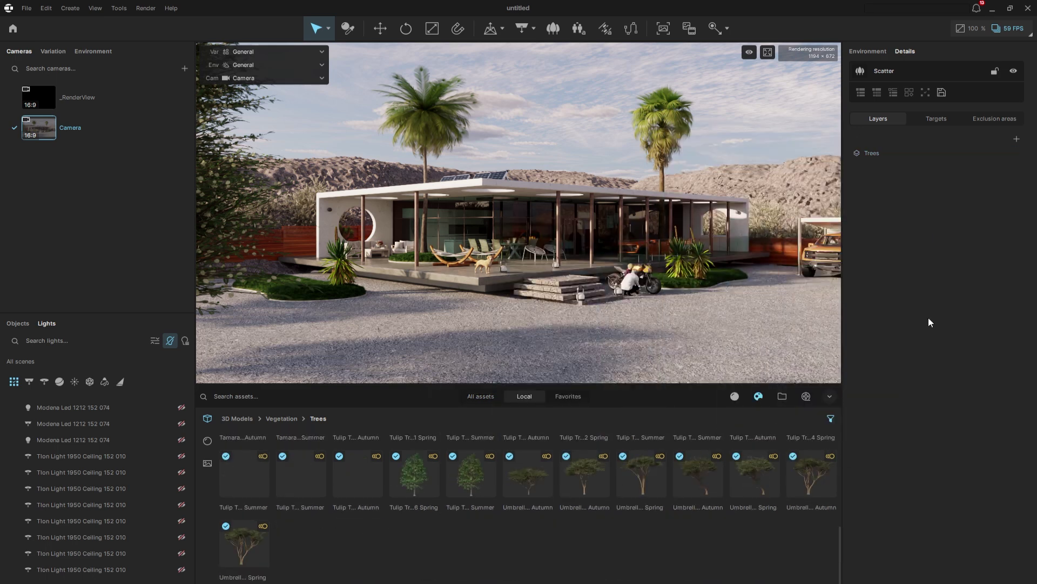
left_click(889, 150)
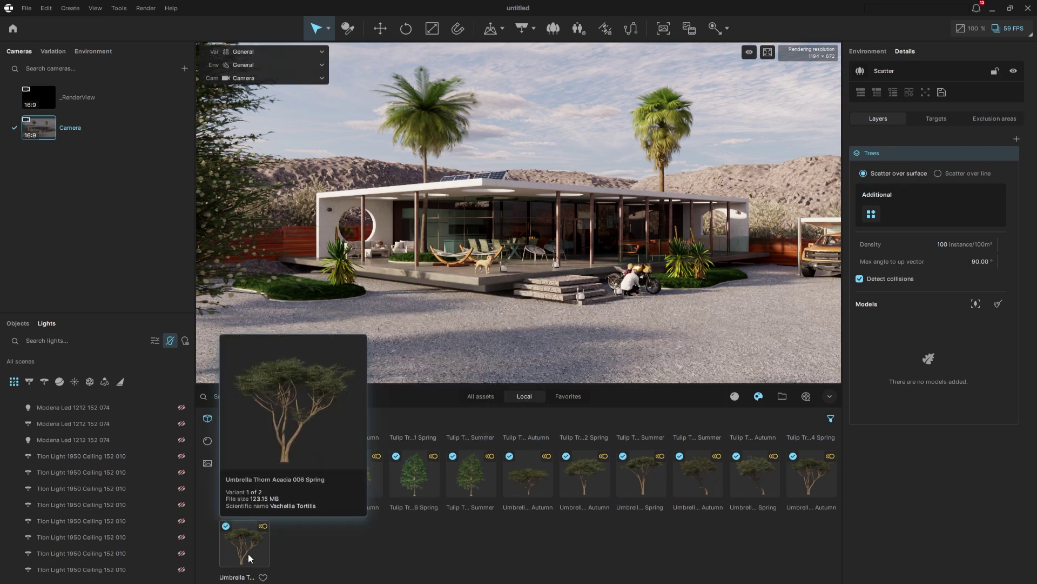
left_click_drag(244, 543, 911, 358)
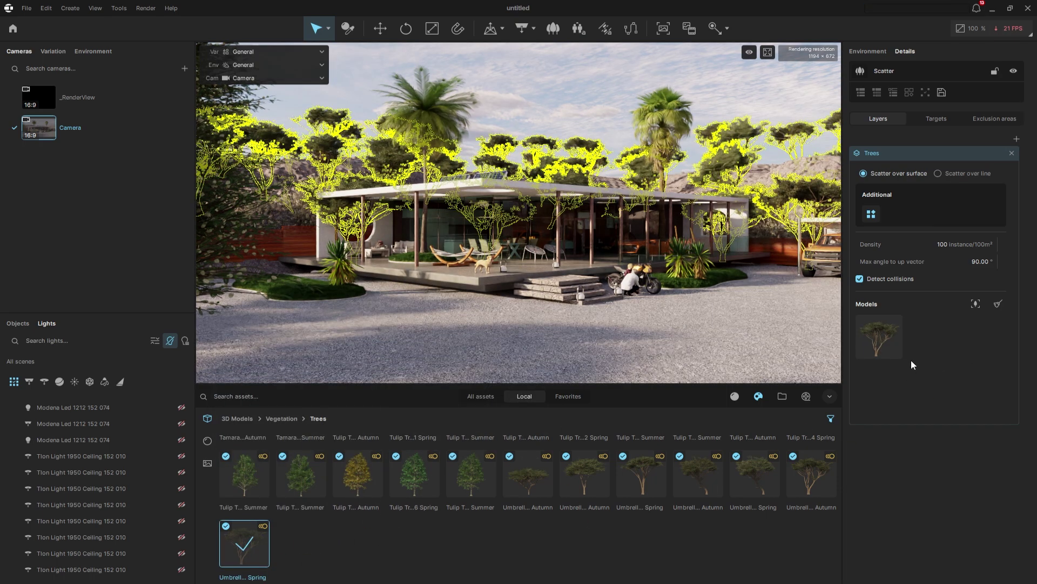
Step: Add a scatter layer named Bushes and fill it with an Arfaj model from Shrubs & bushes
left_click(1017, 138)
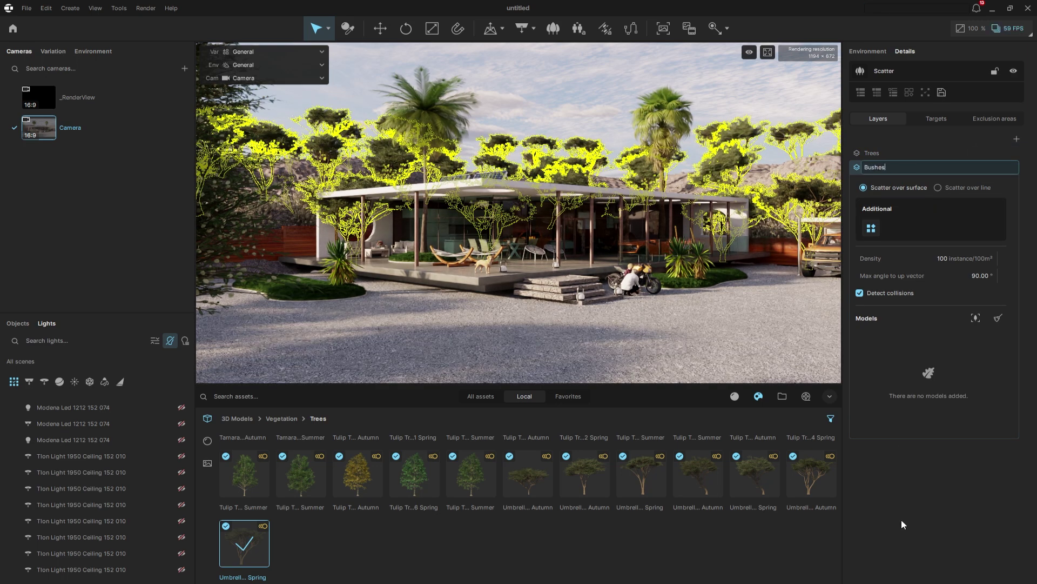
key("Return")
left_click(269, 419)
left_click(518, 462)
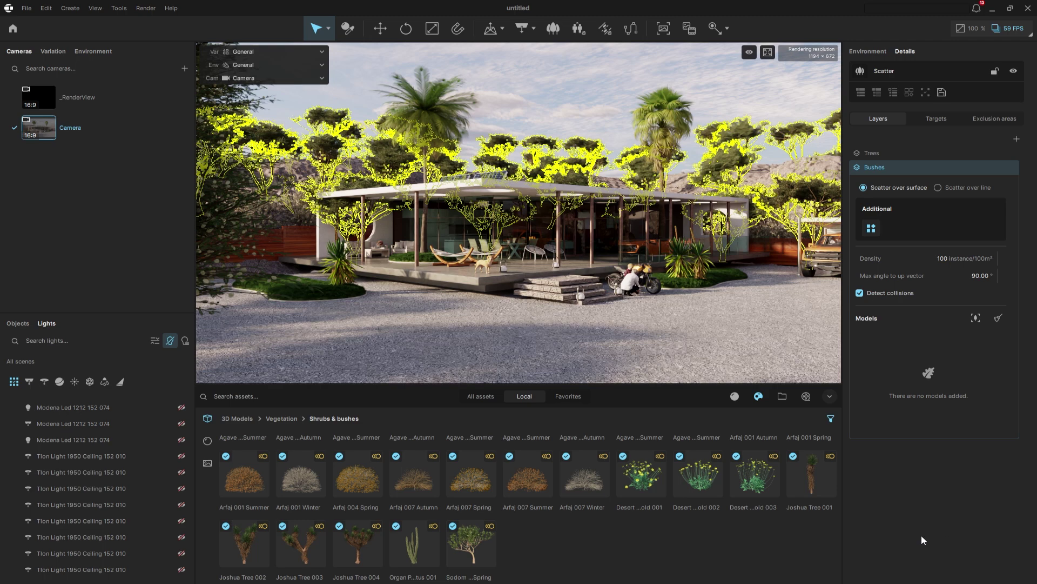
left_click_drag(470, 475, 926, 374)
key("Escape")
Step: Apply the Desert Plain 001 surface preset to the terrain behind the house
left_click(234, 419)
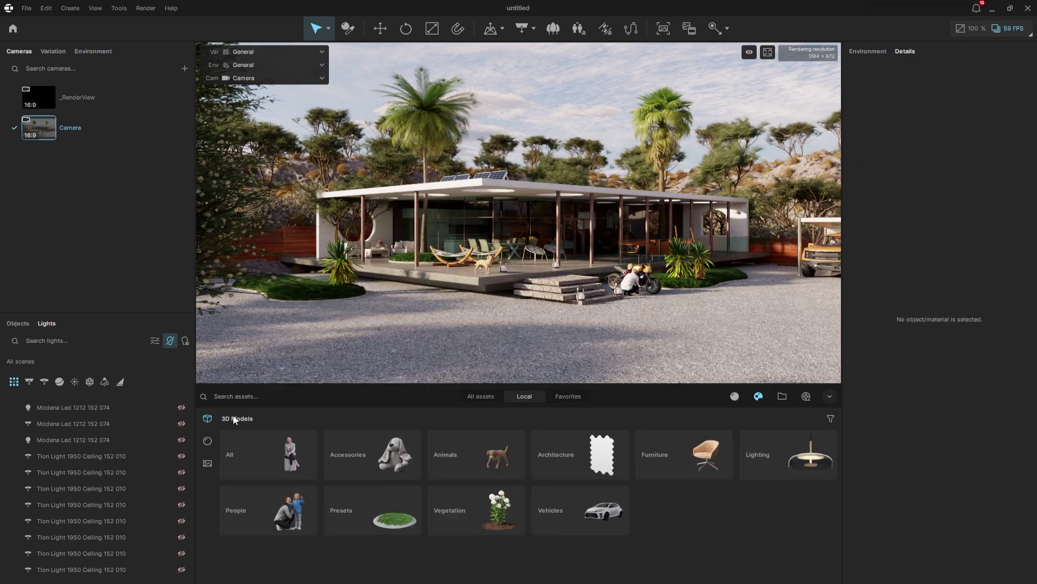
left_click(389, 521)
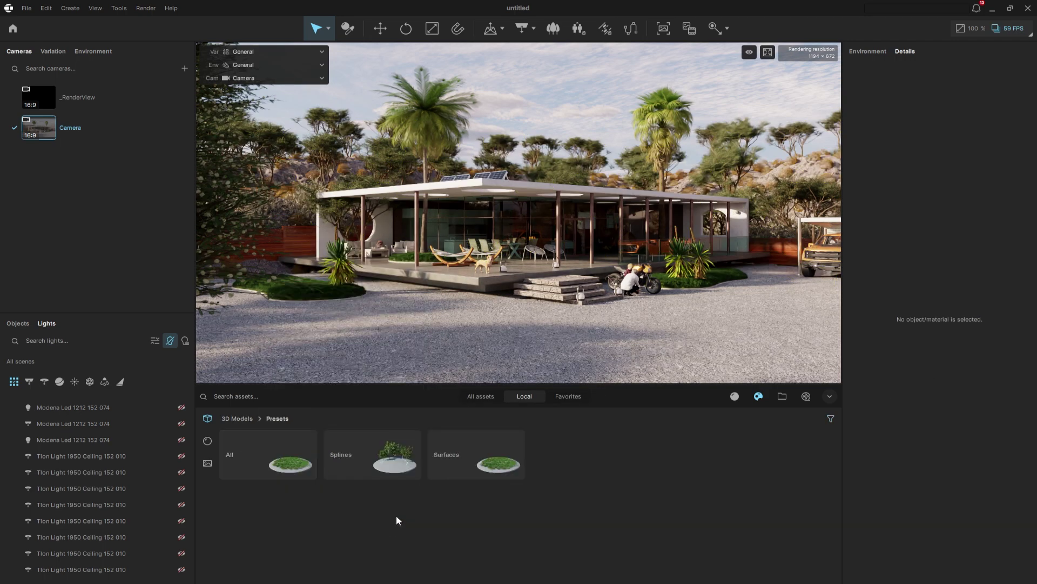
left_click(457, 472)
left_click_drag(301, 457, 812, 167)
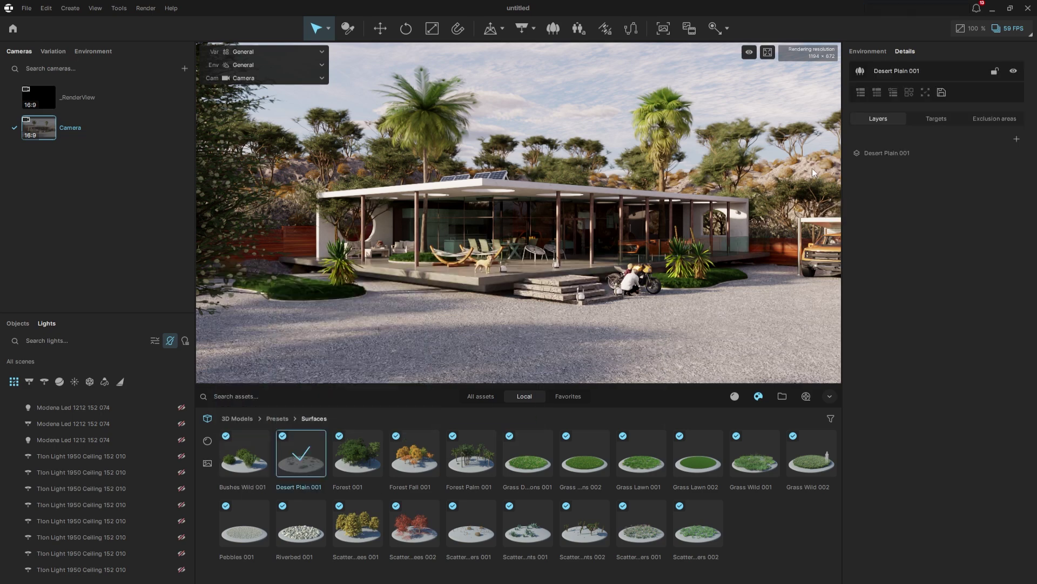
left_click(809, 105)
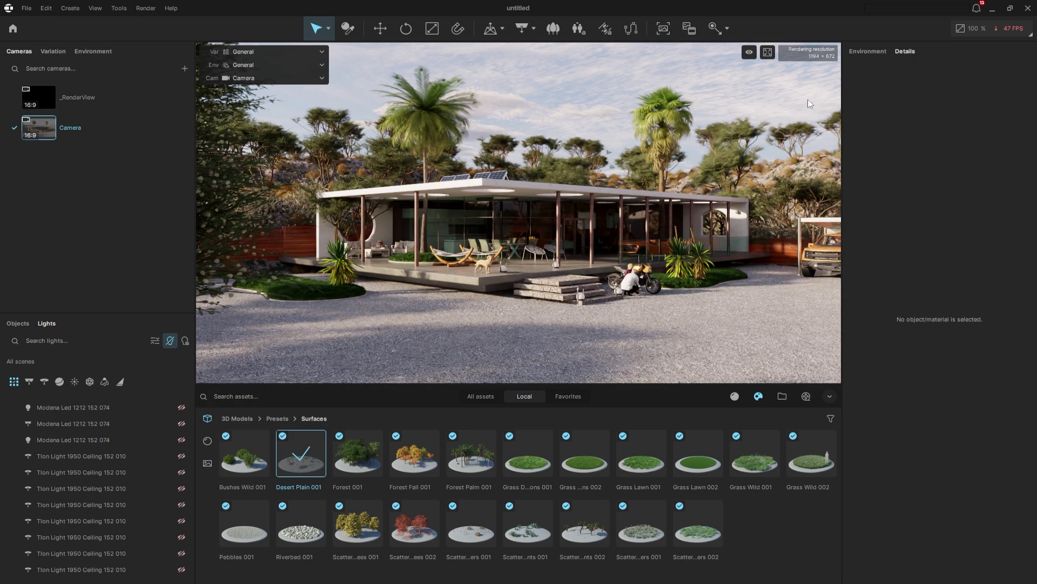
Step: Try the Wind weather effect in the General environment
left_click(867, 51)
left_click(886, 135)
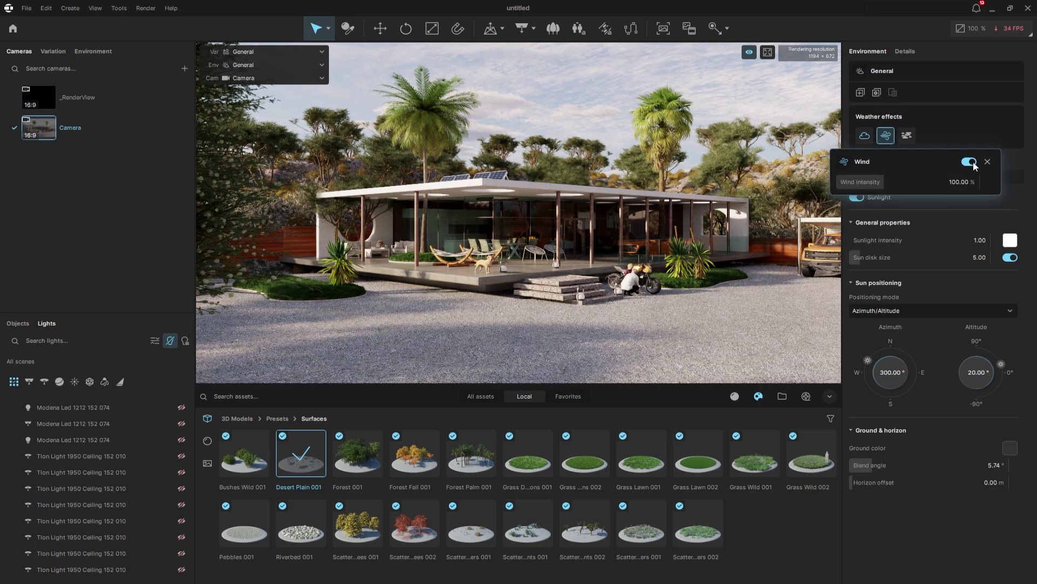
left_click(458, 420)
Step: Show the standing people in the 3D model library, filtered to animated models
left_click(230, 417)
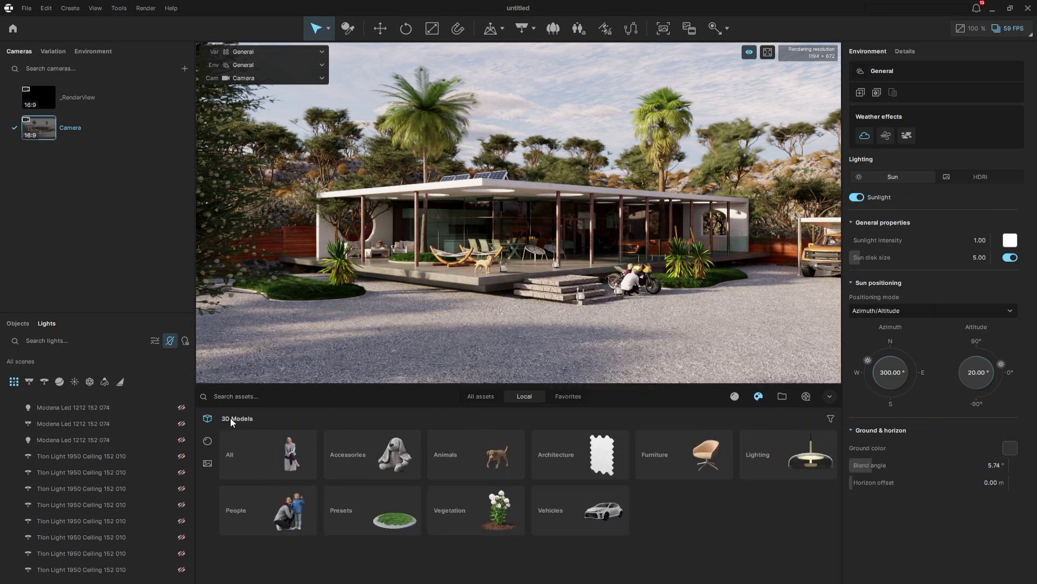
left_click(260, 505)
left_click(477, 448)
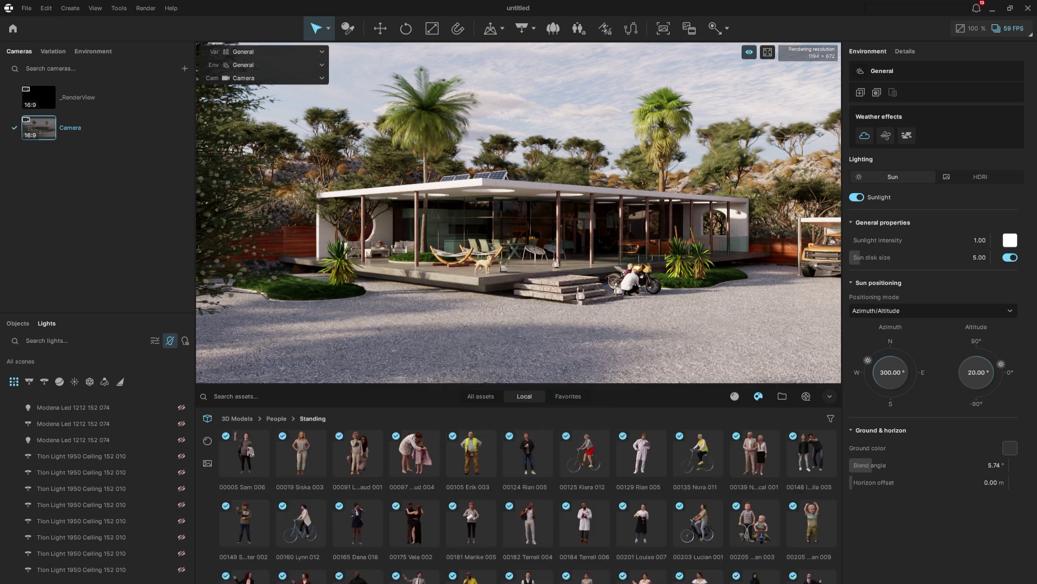
left_click(831, 419)
left_click(692, 394)
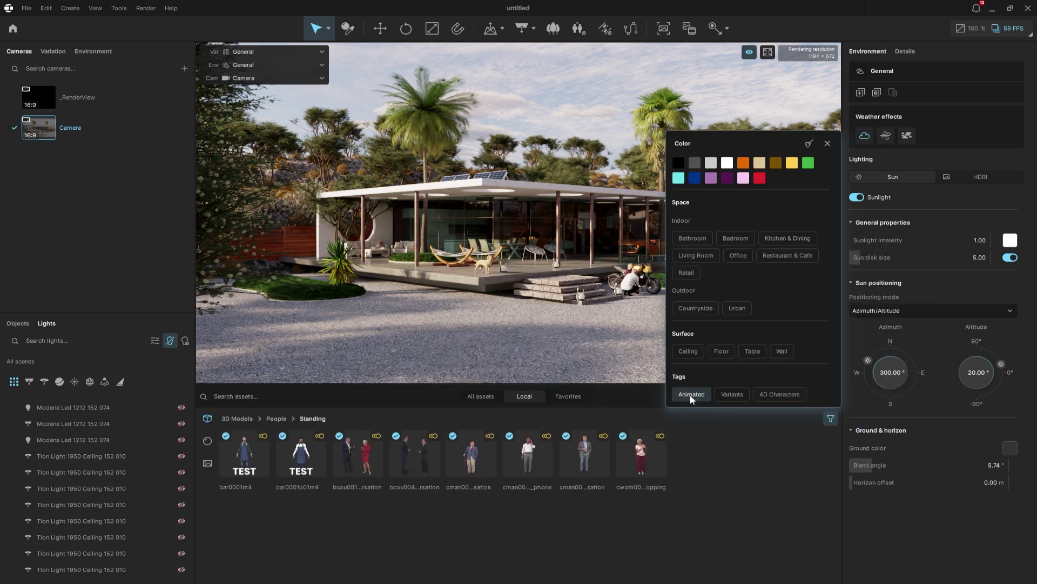
Step: Place the cwom0036a4d_shopping 4D character on the gravel beside the entrance steps
left_click_drag(647, 459, 510, 306)
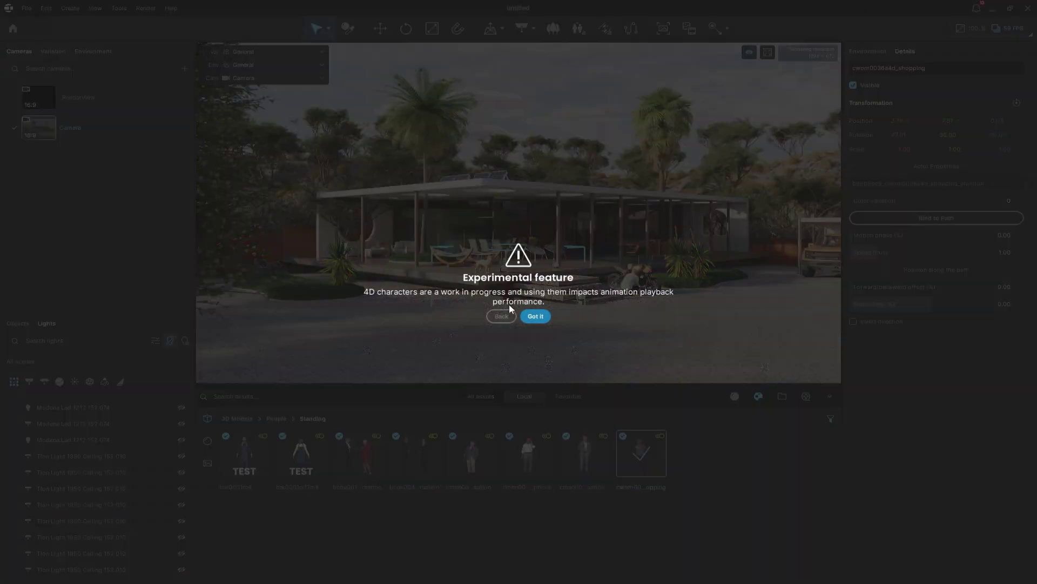
left_click(536, 317)
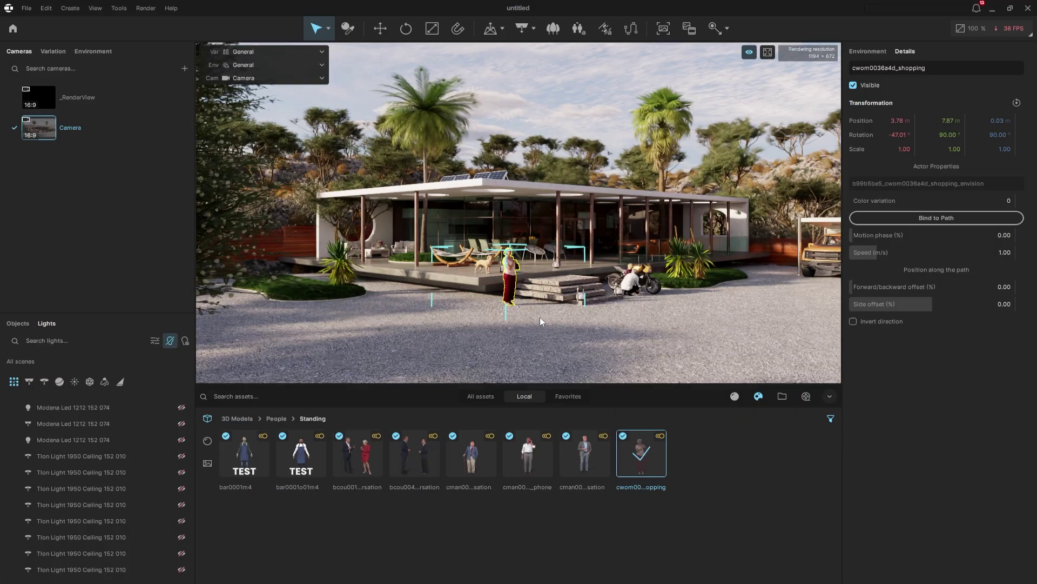
key("f")
Step: Play back the shopping woman's animation up close, and return to the Camera view with nothing selected
left_click(806, 396)
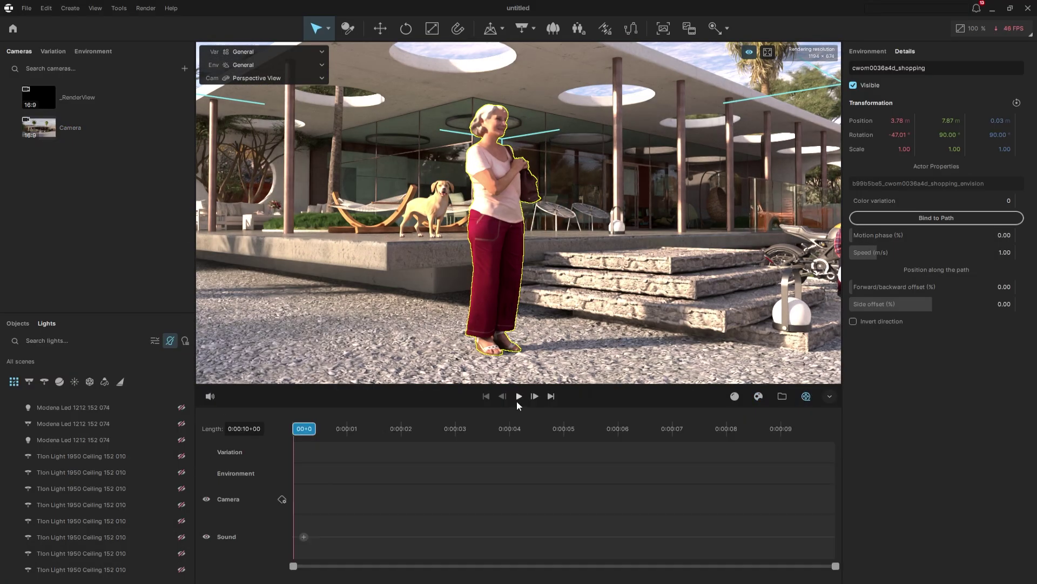
left_click(519, 396)
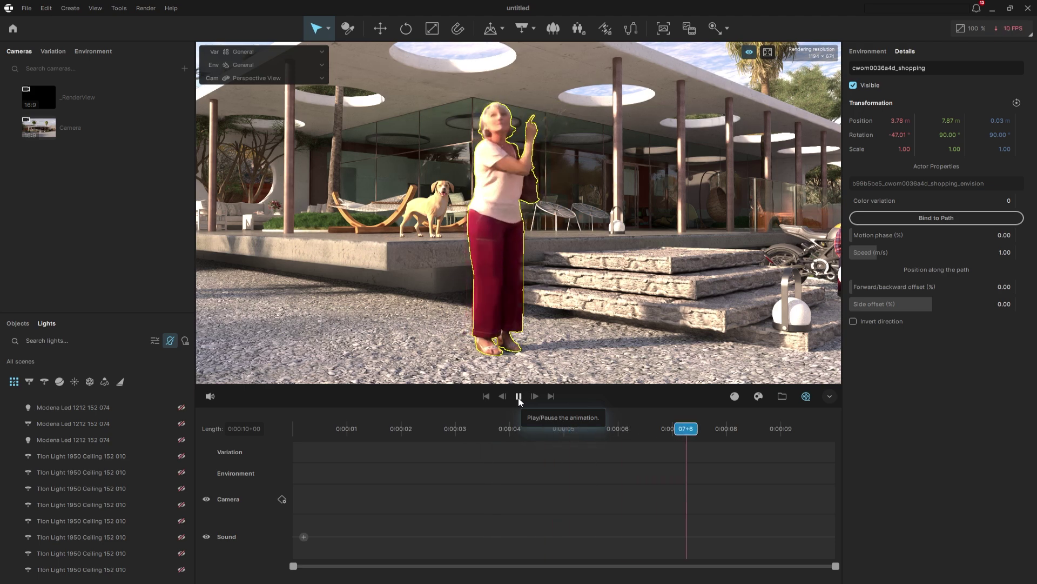
left_click(758, 396)
left_click(39, 127)
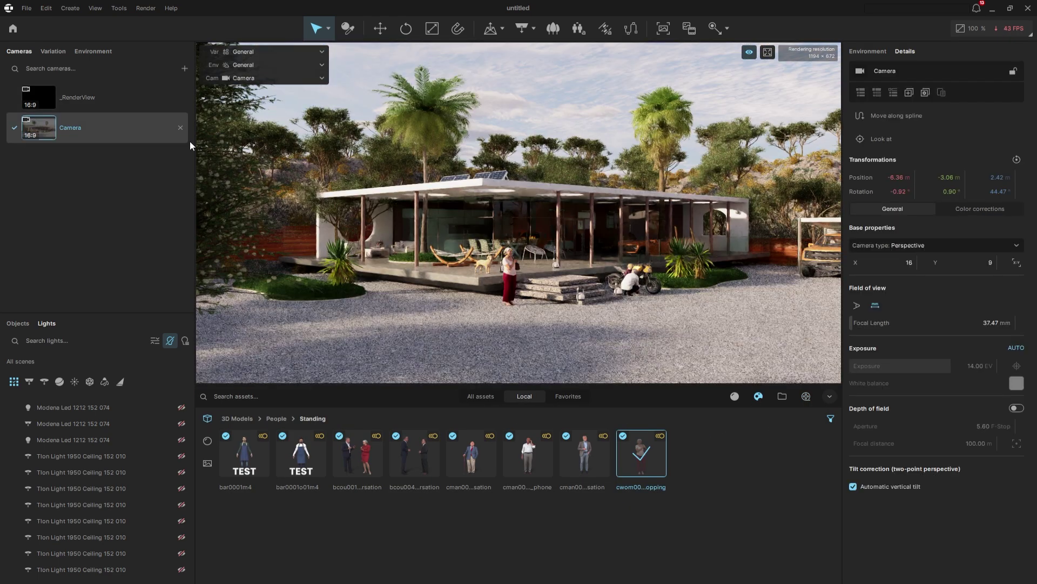
left_click(614, 99)
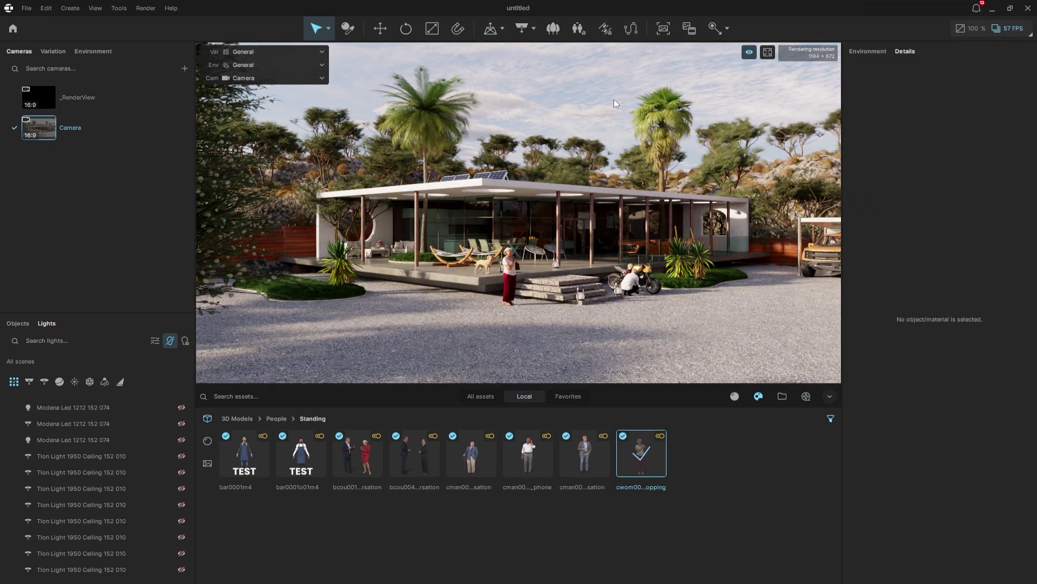
Step: Create an Anima crowd along a spline from the terrace down the steps and across the gravel, and generate its walking people
left_click(583, 34)
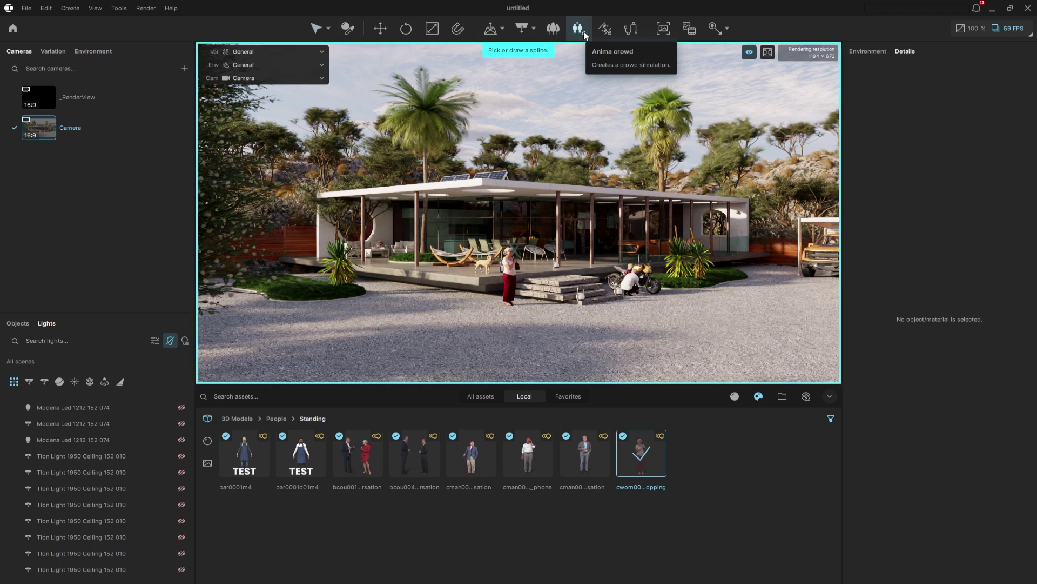
left_click(271, 77)
left_click(259, 112)
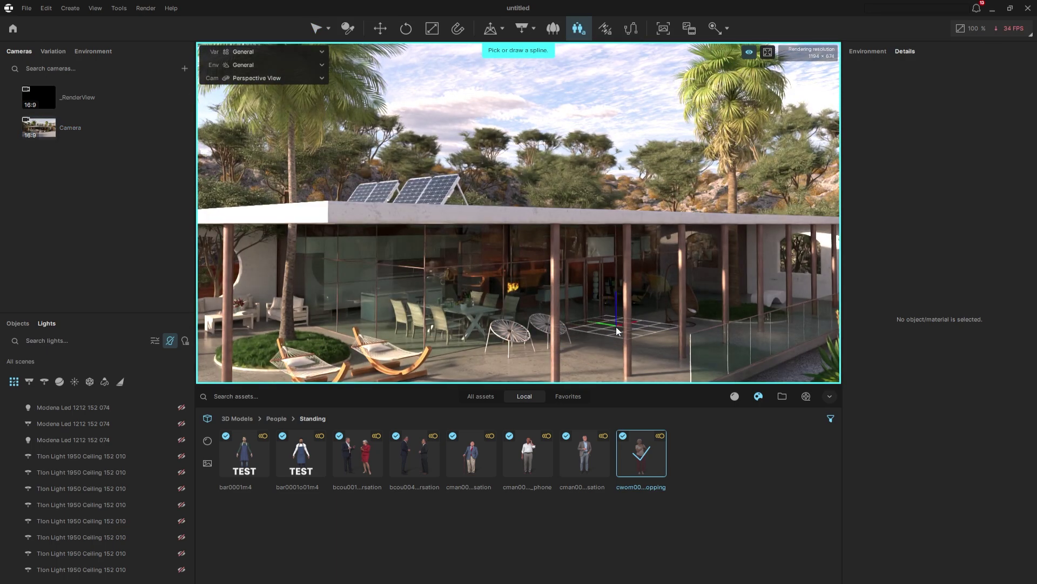
left_click(616, 324)
left_click(636, 340)
left_click(575, 370)
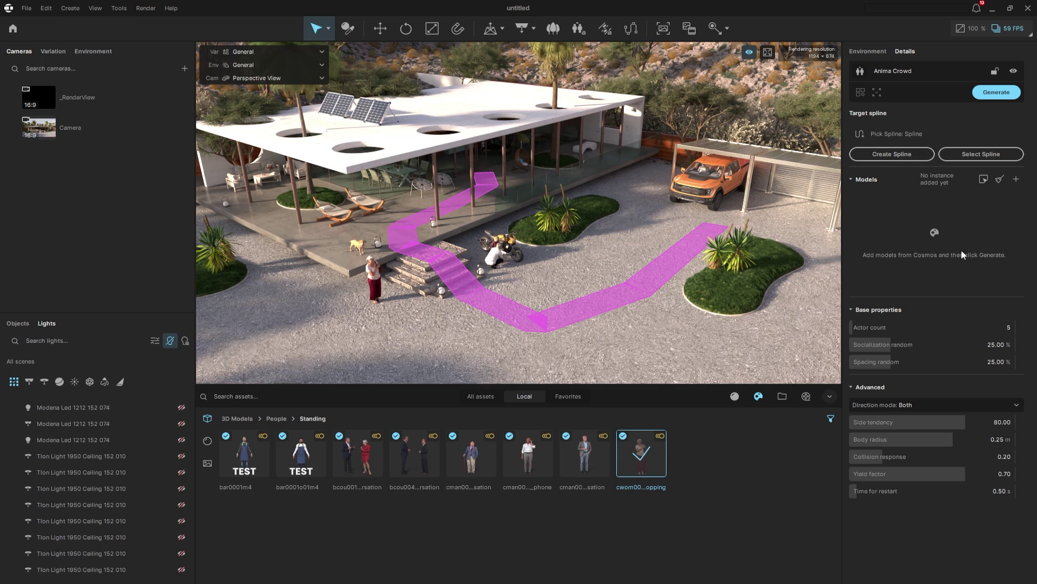
left_click(999, 93)
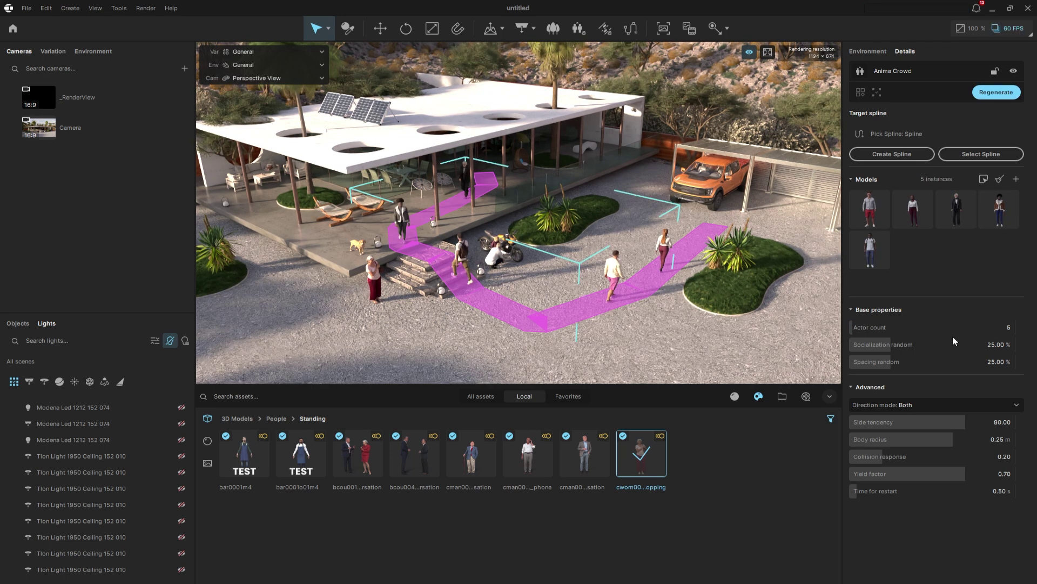
Step: Set the crowd's actor count to 2, remove the black-suited man and the man in blue trousers from its models, and regenerate it
left_click(1004, 328)
type("2")
key("Return")
left_click(971, 197)
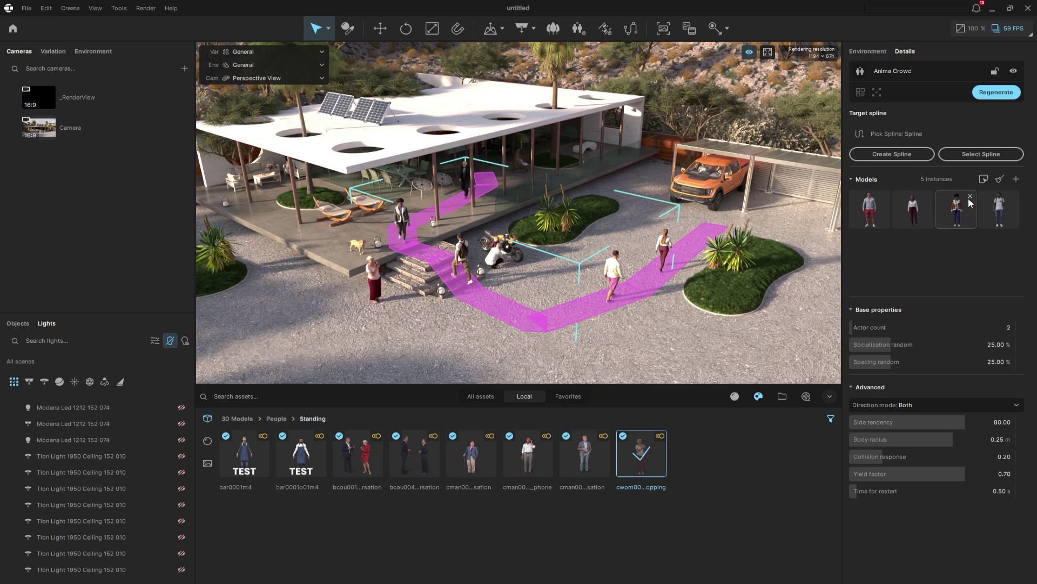
left_click(970, 196)
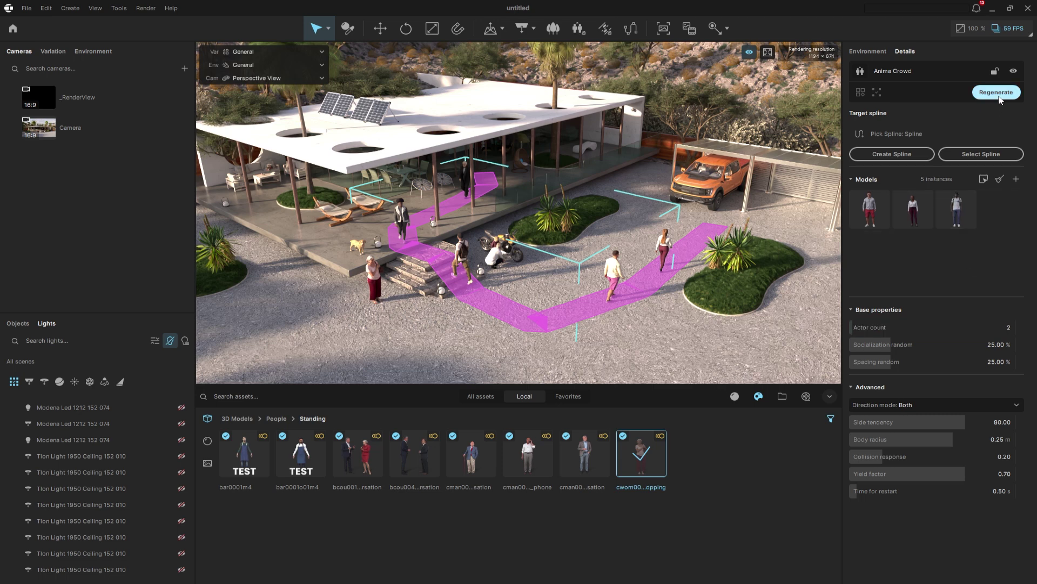
left_click(996, 92)
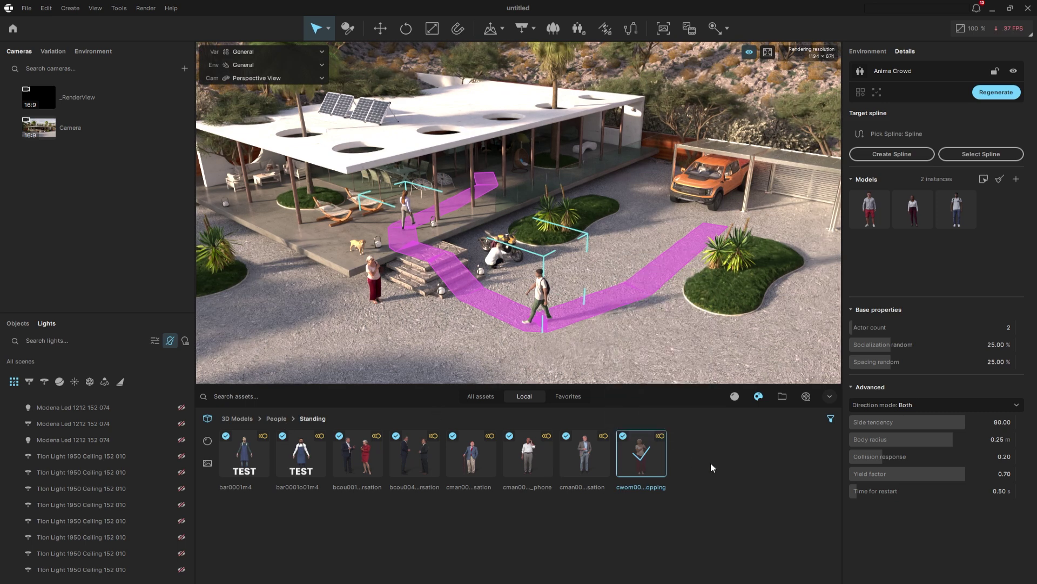
Step: Play back the crowd animation to check how the people walk, and rewind to the first frame
left_click(806, 396)
left_click(520, 397)
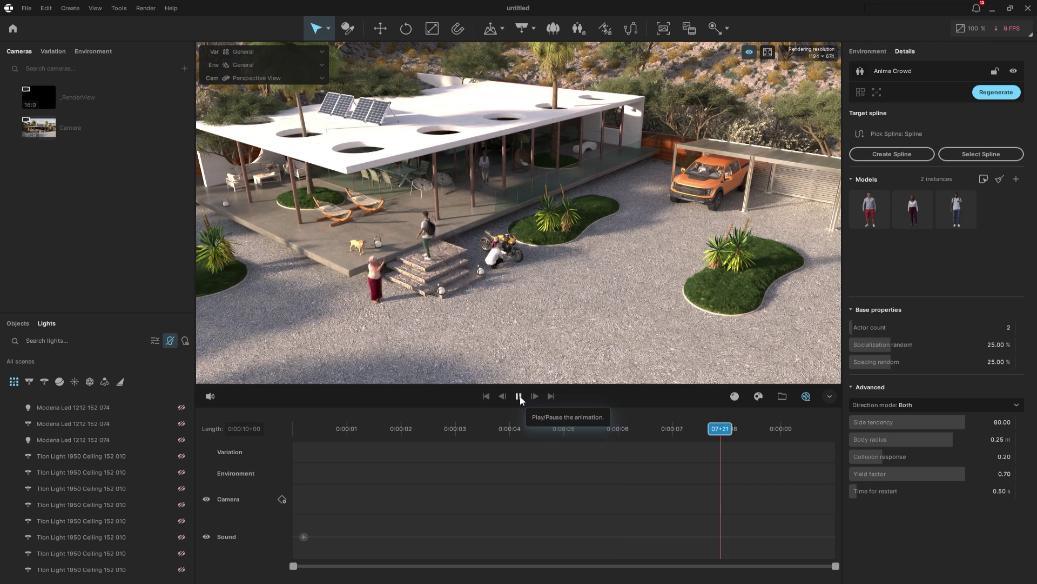
left_click(520, 397)
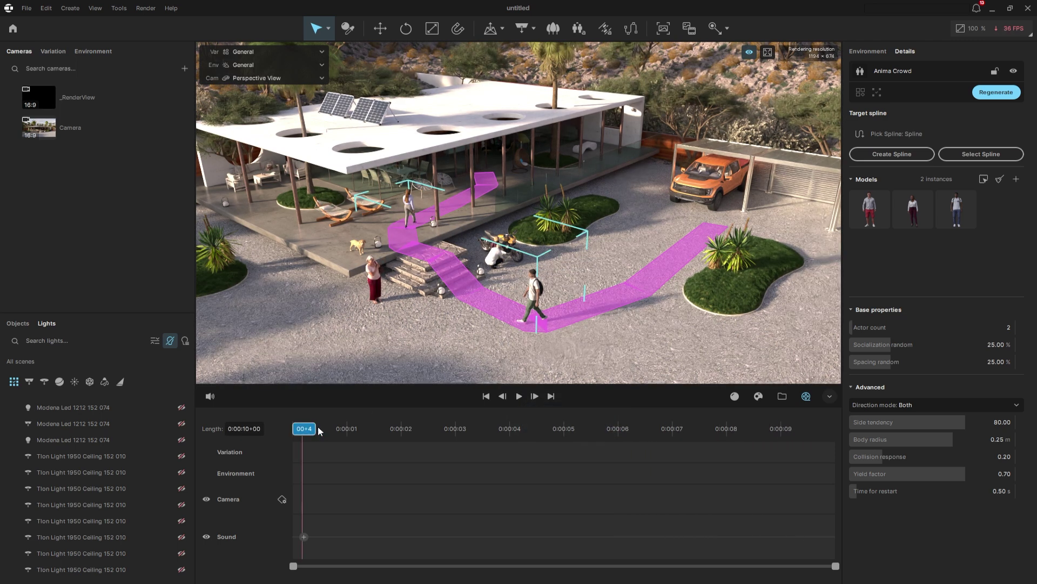
left_click_drag(304, 429, 294, 428)
Step: Filter the scene objects to splines and hide the crowd's path spline
left_click(17, 323)
left_click(60, 382)
left_click(181, 403)
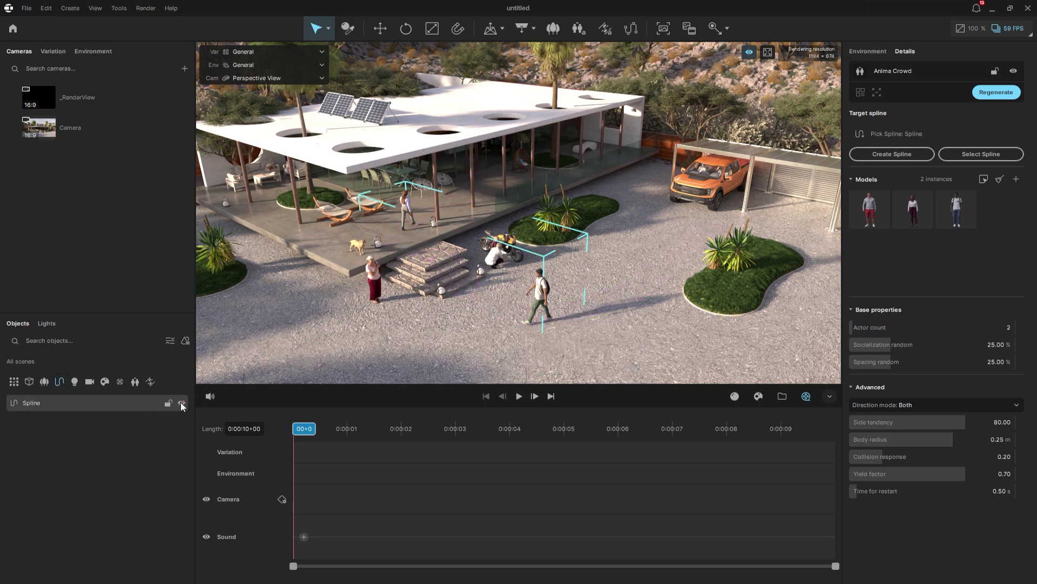
Step: Add Camera to the animation's camera track, extend its clip to 10 seconds, and reframe the starting view to include the carport
left_click_drag(86, 133, 323, 498)
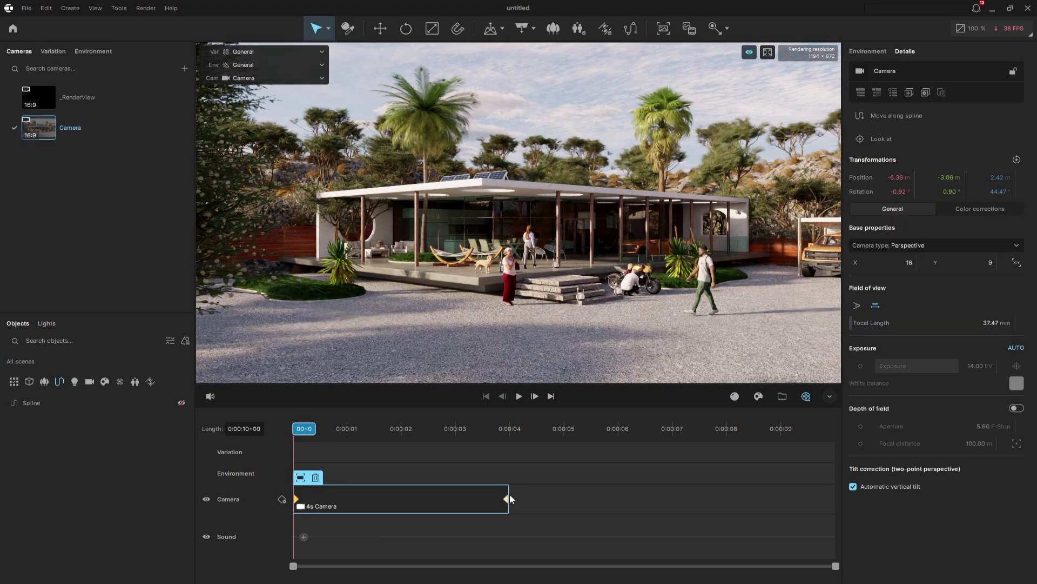
left_click_drag(507, 489, 837, 500)
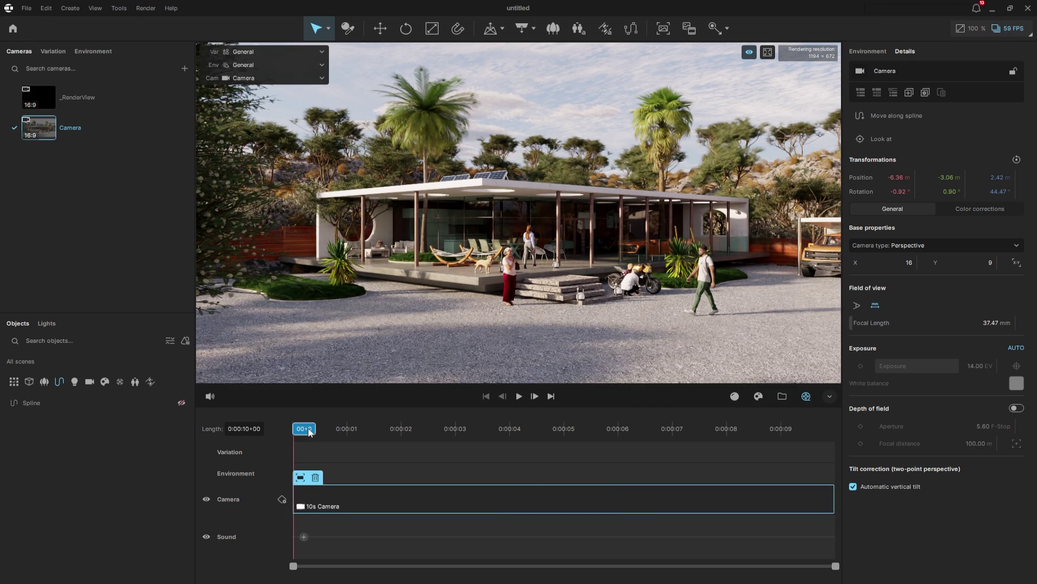
mouse_move(309, 433)
left_mouse_down()
mouse_move(824, 430)
mouse_move(303, 431)
left_mouse_up()
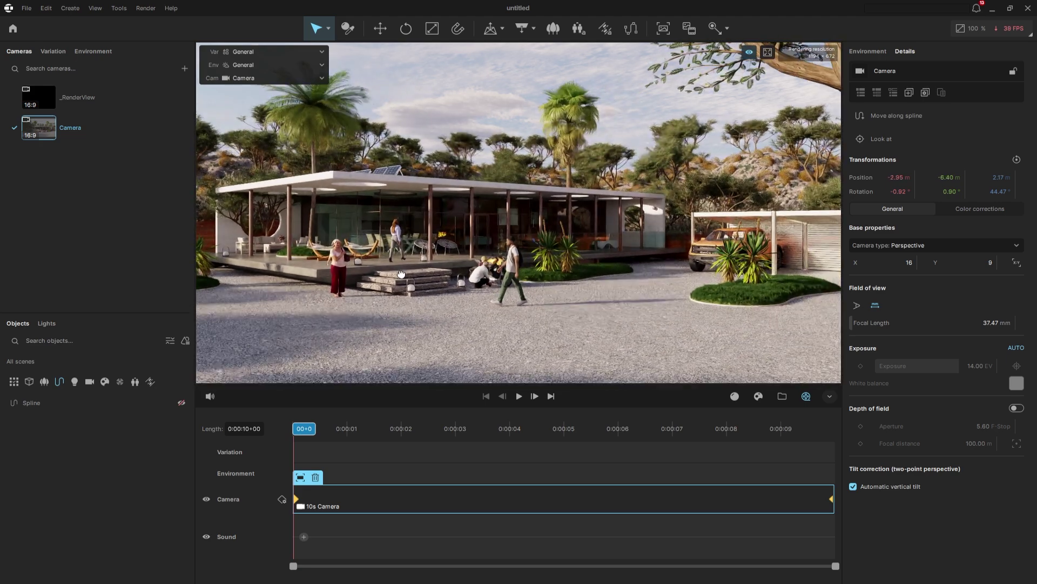
Step: Enable the camera's depth of field with an aperture of 2.00 F-Stop
left_click(1017, 409)
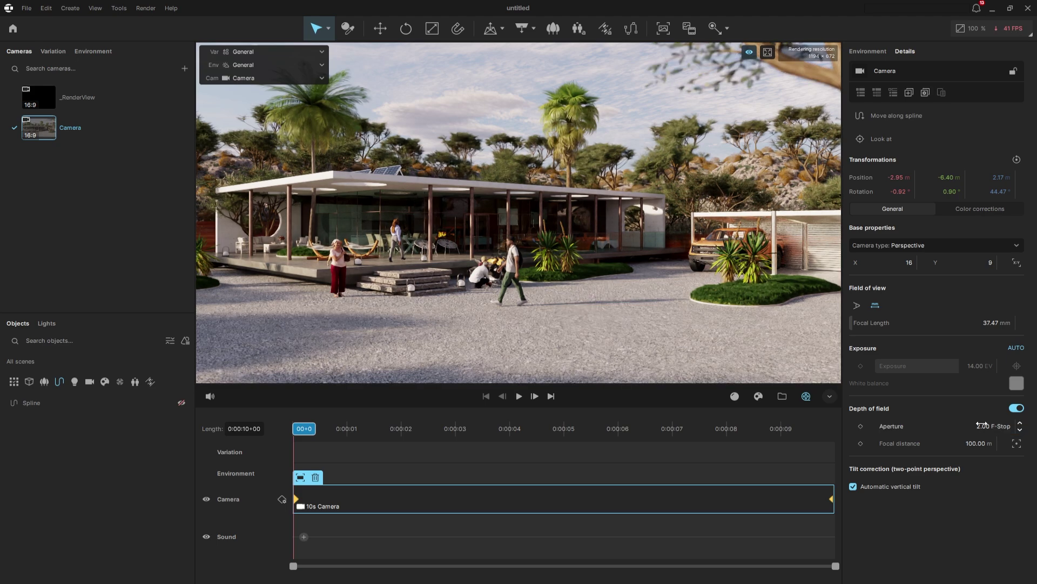
left_click_drag(302, 429, 191, 435)
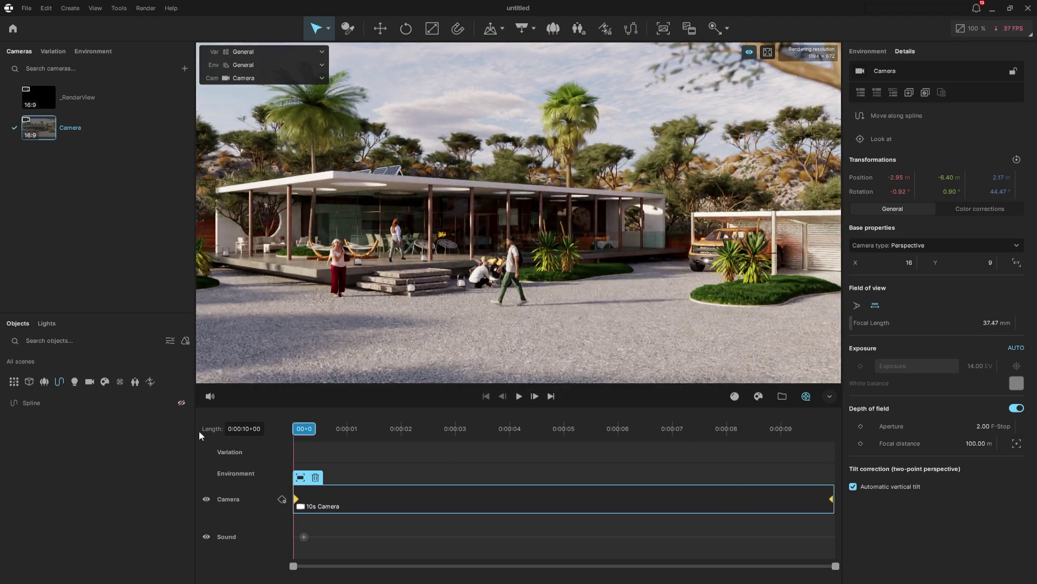
Step: Add an environment variation named Start
left_click(93, 52)
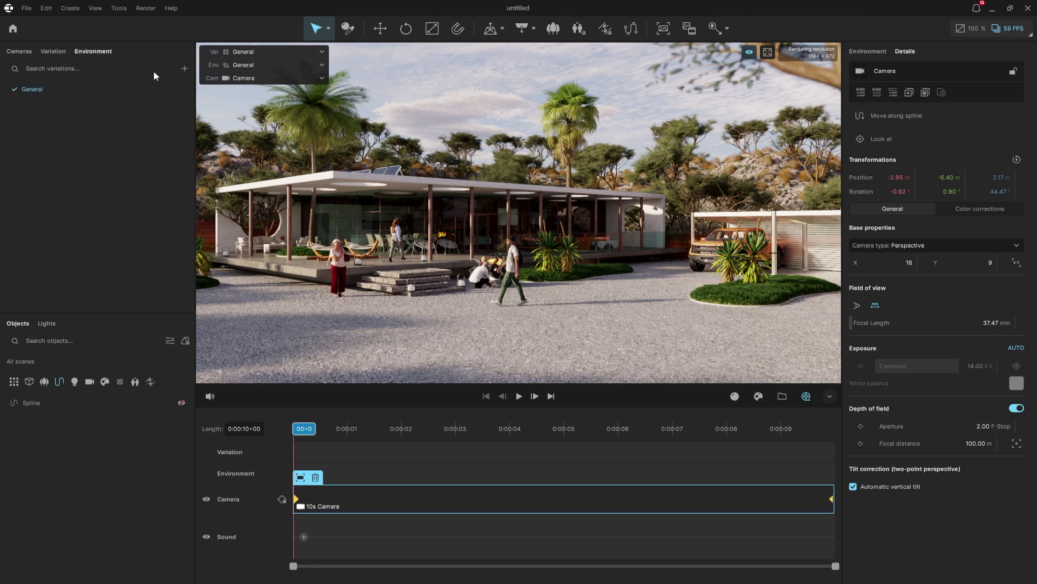
left_click(184, 68)
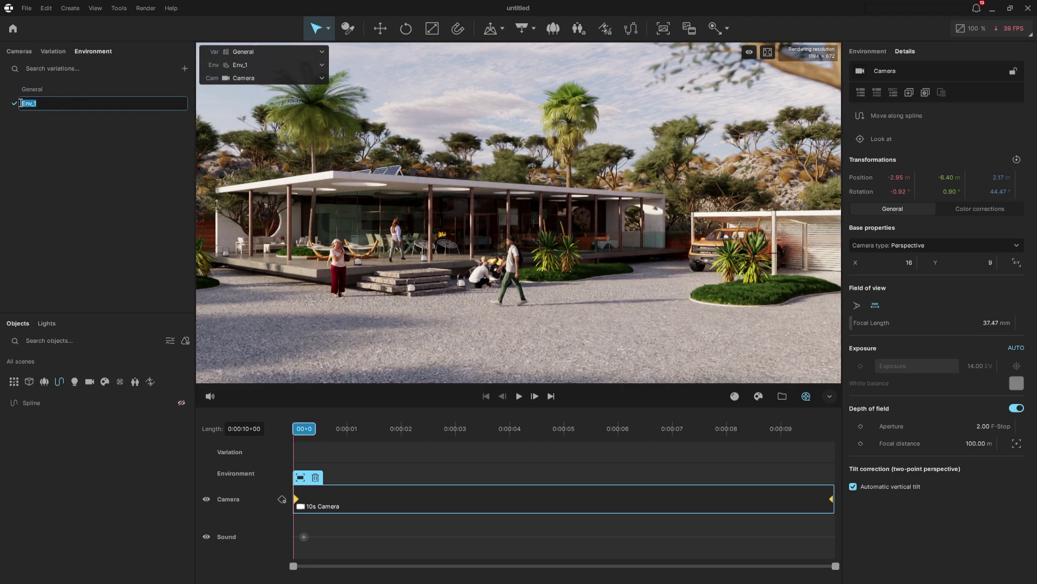
key("Return")
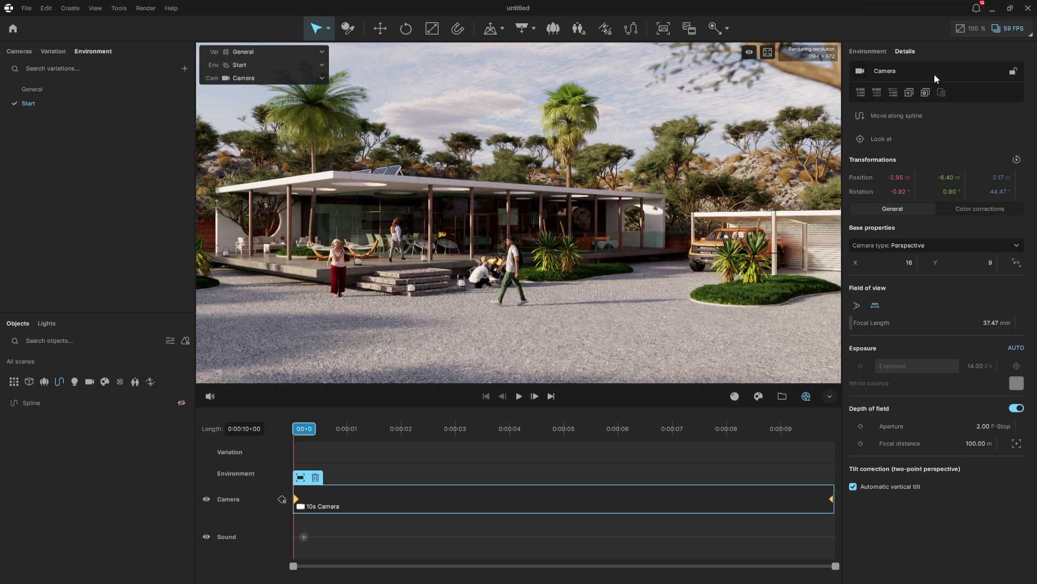
Step: Set the Start environment's clouds to density 0.44, cirrus amount 0.33 and altitude 500 m, and save the variation
left_click(867, 53)
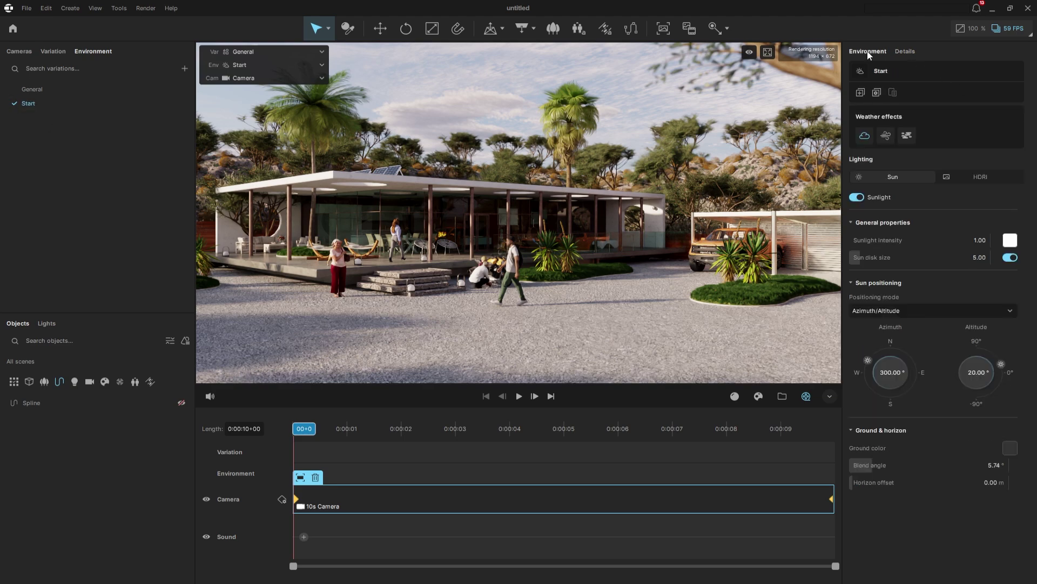
left_click(865, 135)
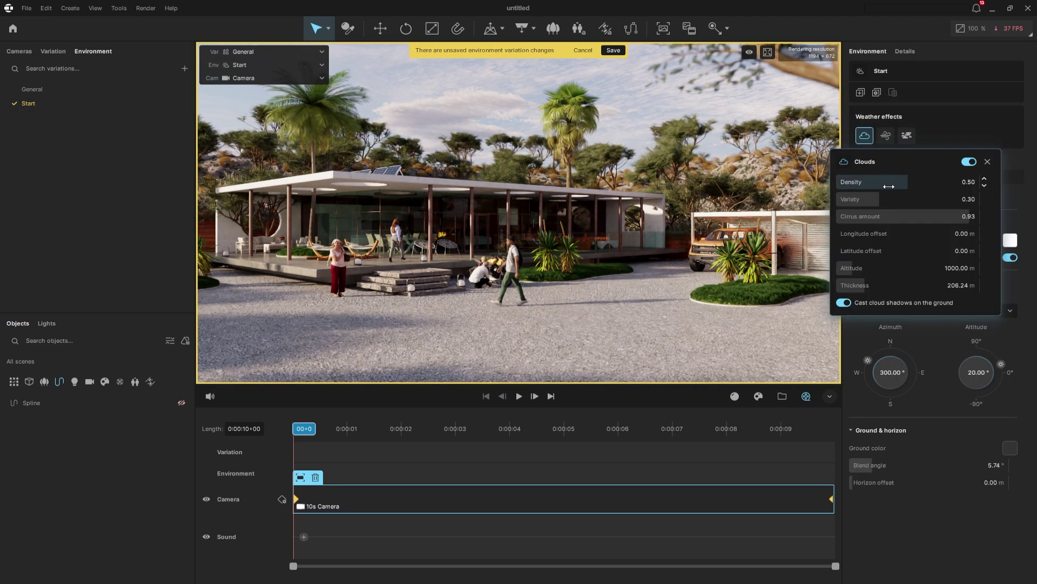
left_click(885, 216)
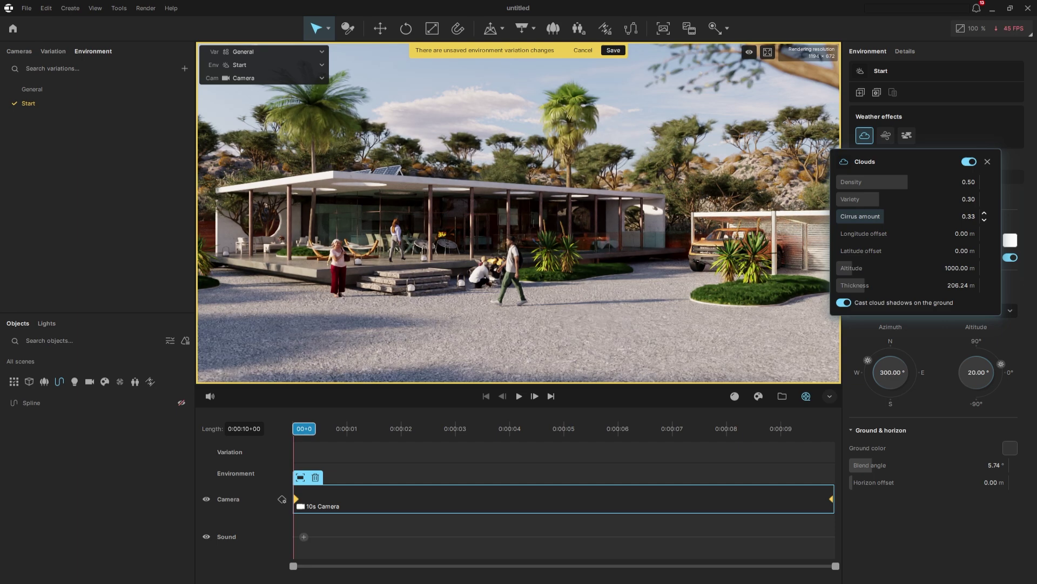
left_click_drag(907, 182, 872, 182)
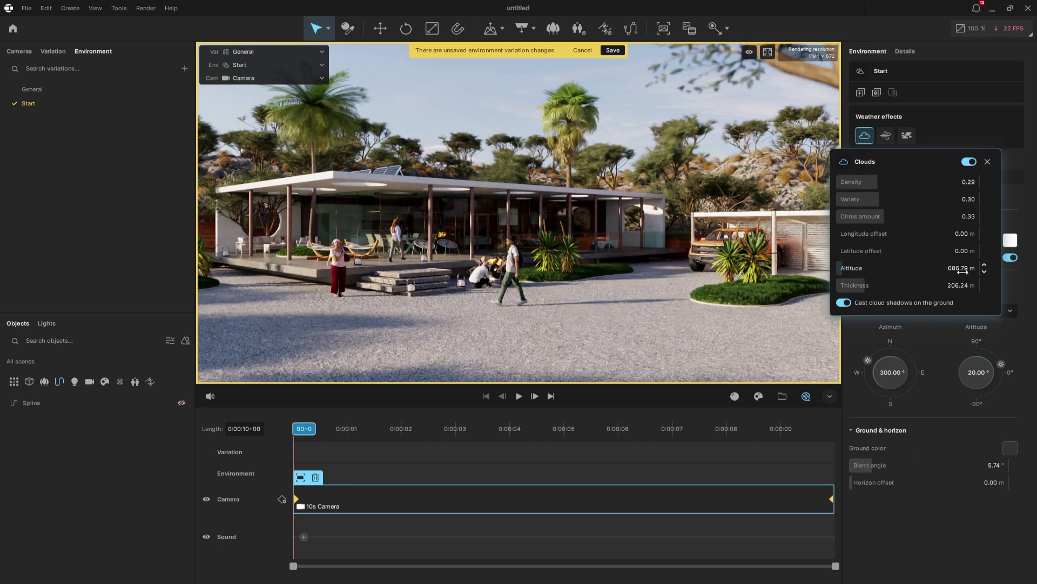
left_click_drag(964, 268, 939, 270)
left_click_drag(865, 182, 880, 185)
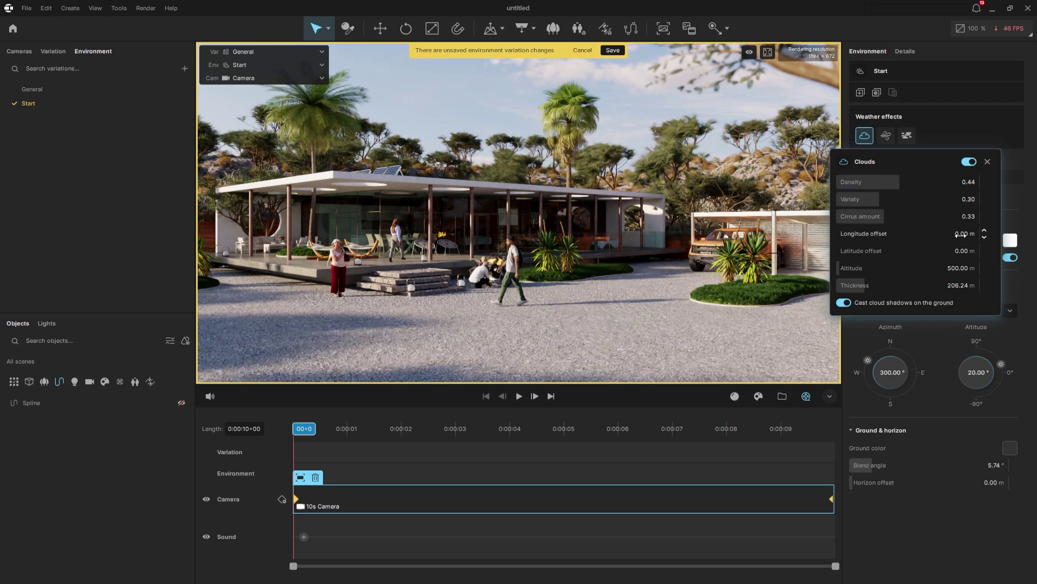
left_click(613, 50)
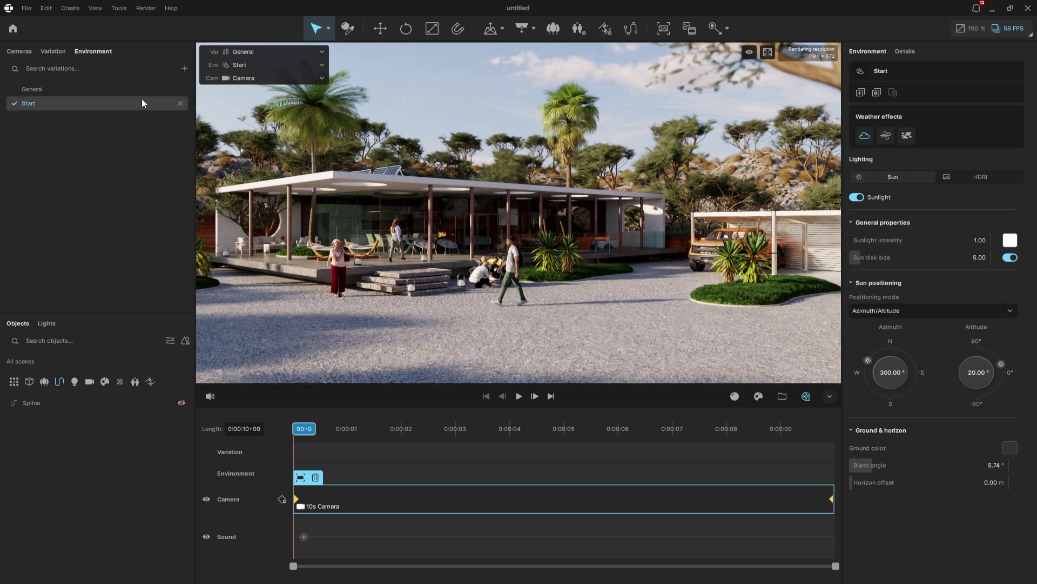
Step: Add another environment variation named End
left_click(184, 69)
double_click(38, 118)
key("Return")
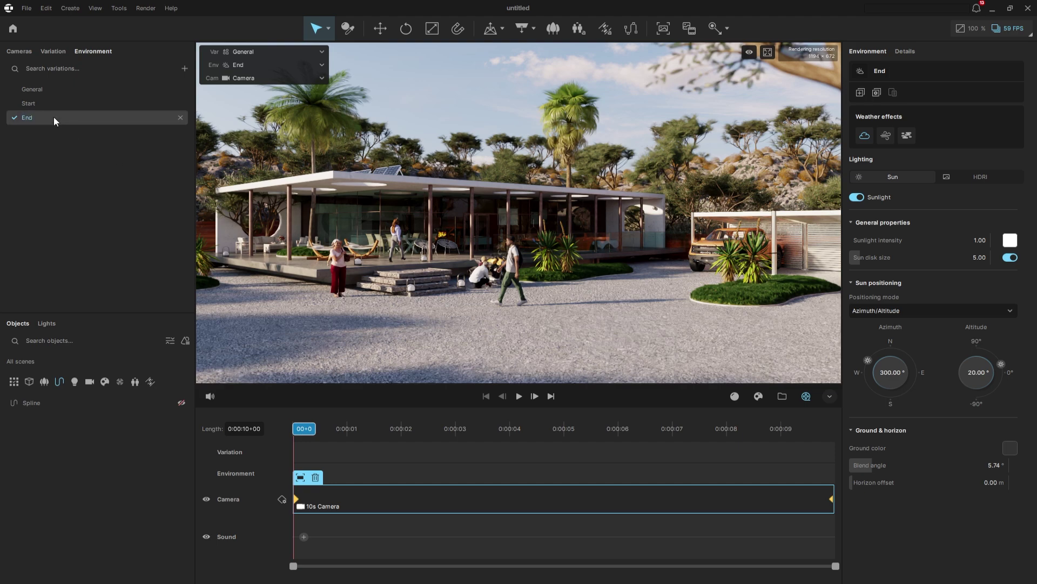
Step: Adjust the End environment's cloud density, cirrus amount and position offsets, and save the variation
left_click(866, 135)
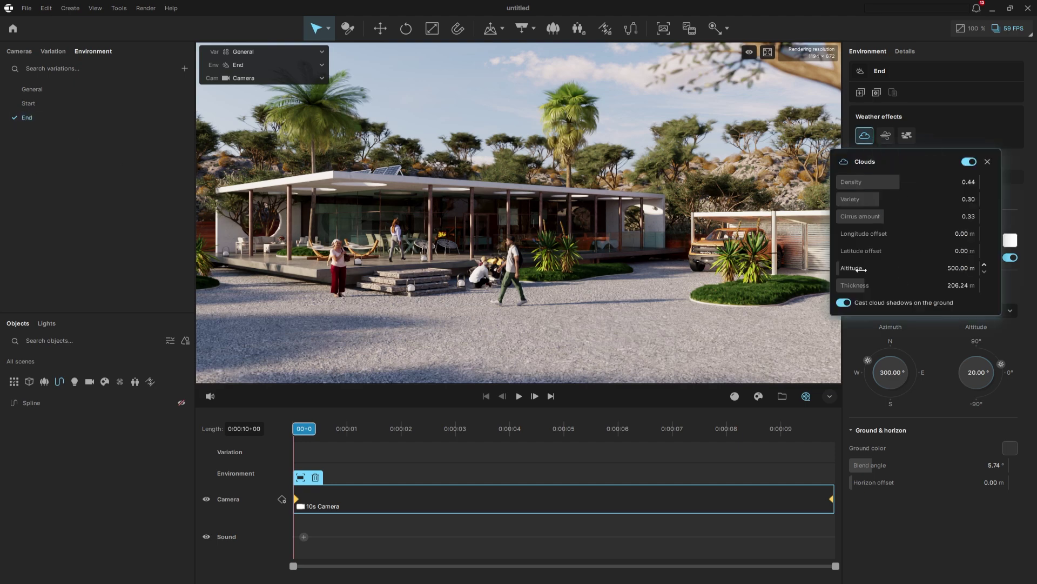
left_click_drag(903, 182, 903, 216)
left_click_drag(848, 233, 878, 253)
left_click(613, 50)
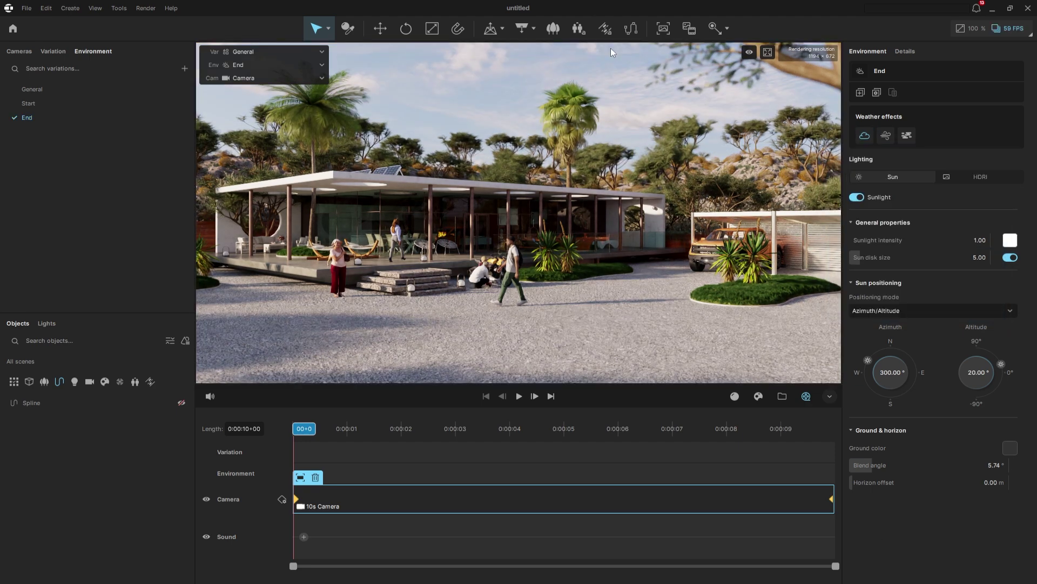
Step: Enable Haze in the End environment with a height of 50 m
left_click(909, 136)
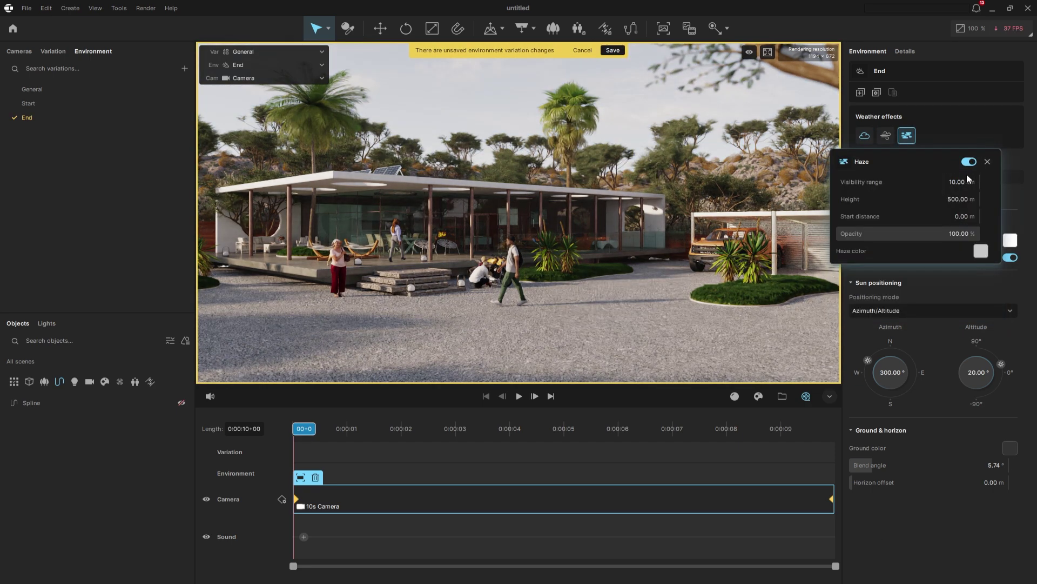
left_click(956, 201)
type("50")
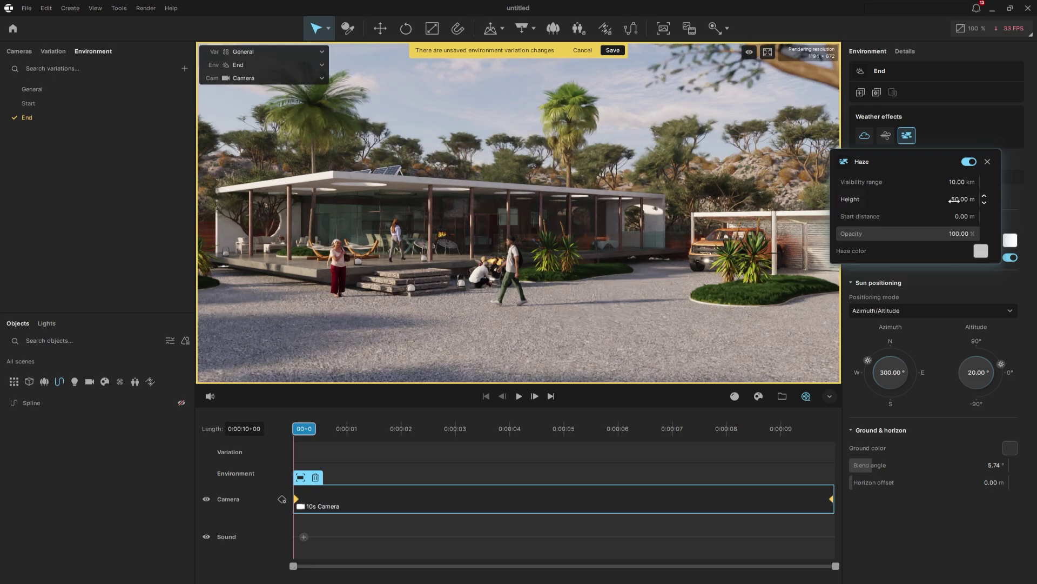
Step: Set the End environment's haze visibility range to 1 km and start distance to 30 m, and save the variation
key("Return")
left_click(964, 182)
type("2")
key("Return")
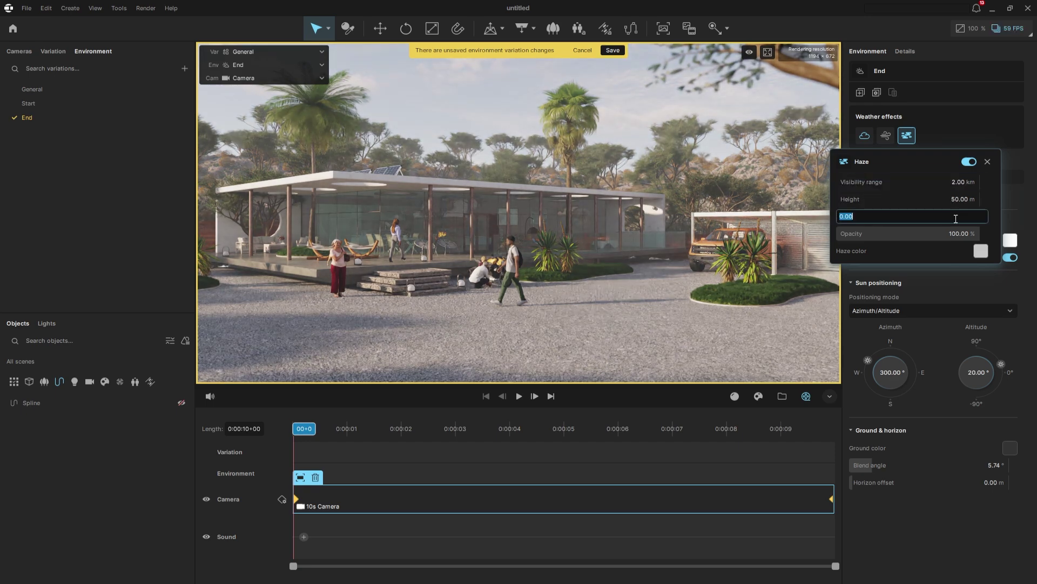
type("30")
key("Return")
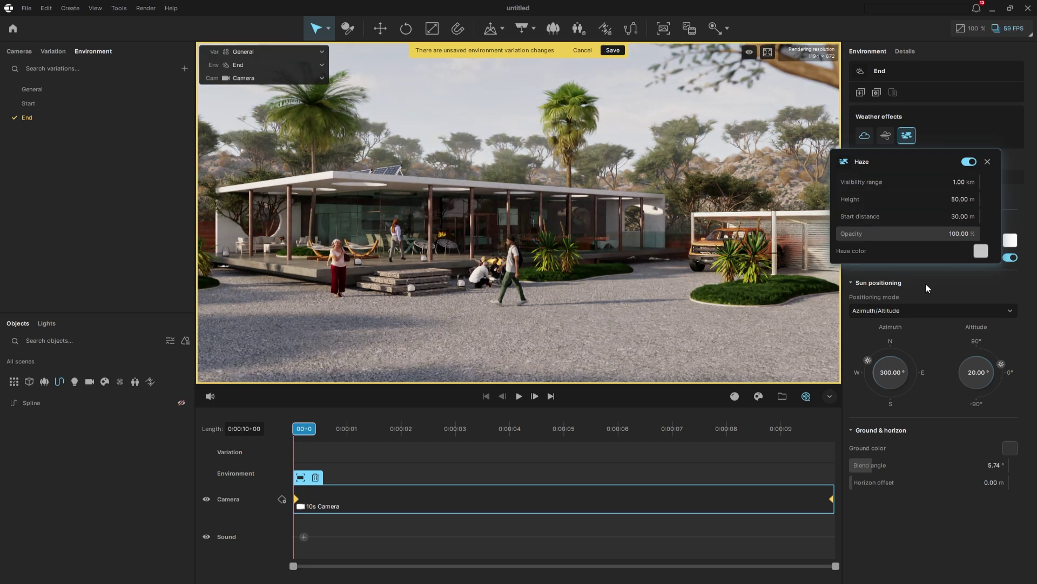
left_click(613, 50)
Step: Enable Haze in the Start environment with a visibility range of 50 km and save the variation
left_click(29, 103)
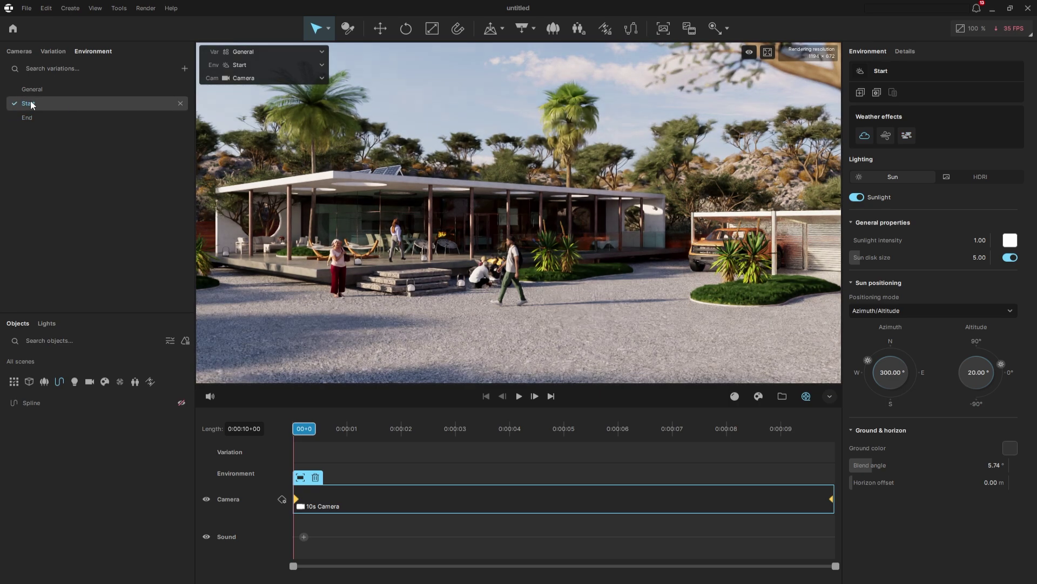
left_click(907, 135)
left_click(968, 161)
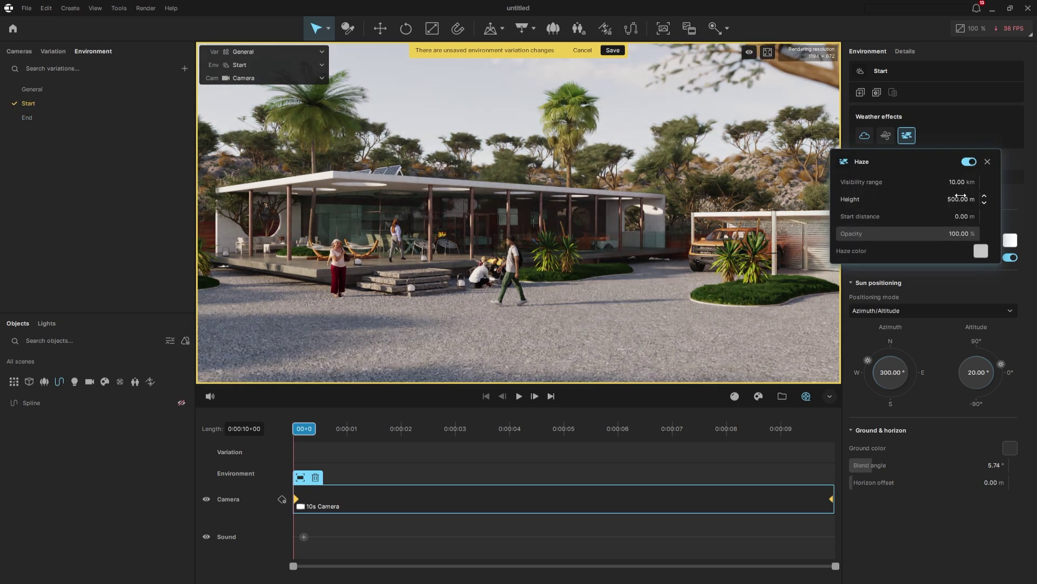
type("50")
key("Return")
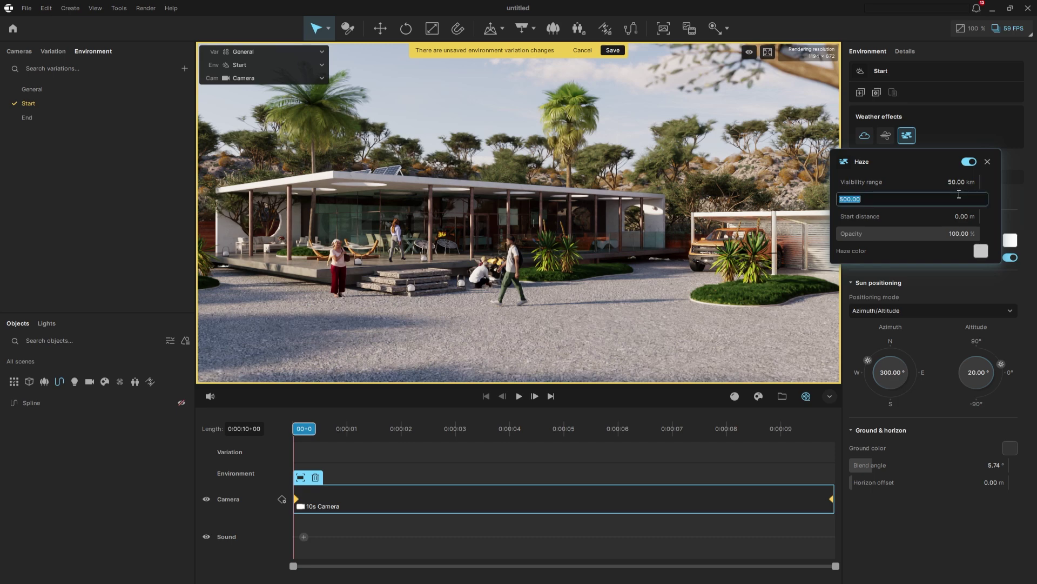
left_click(614, 51)
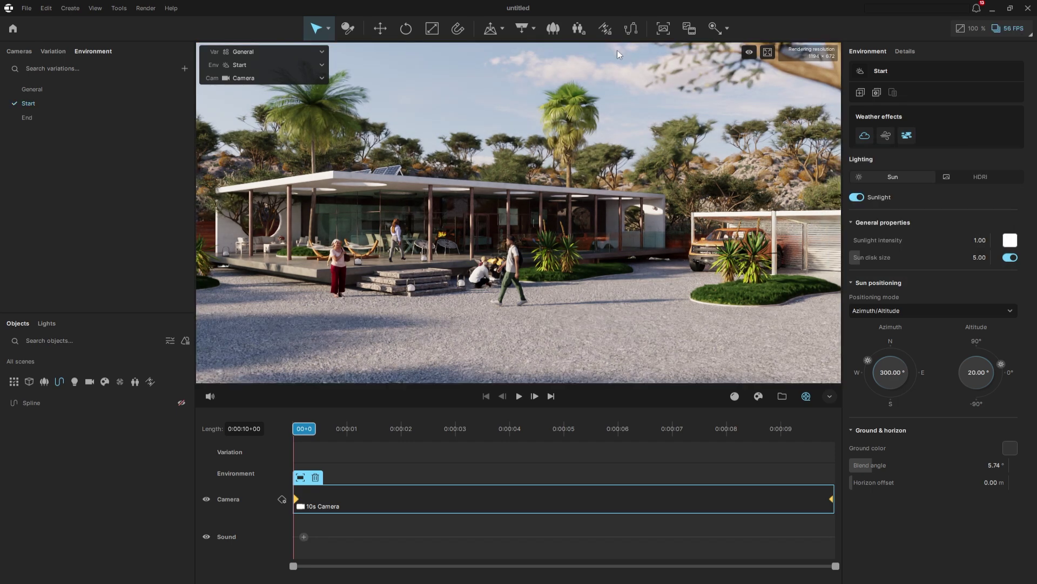
Step: Enable Wind in both the Start and End environments and save each variation
left_click(889, 137)
left_click(969, 160)
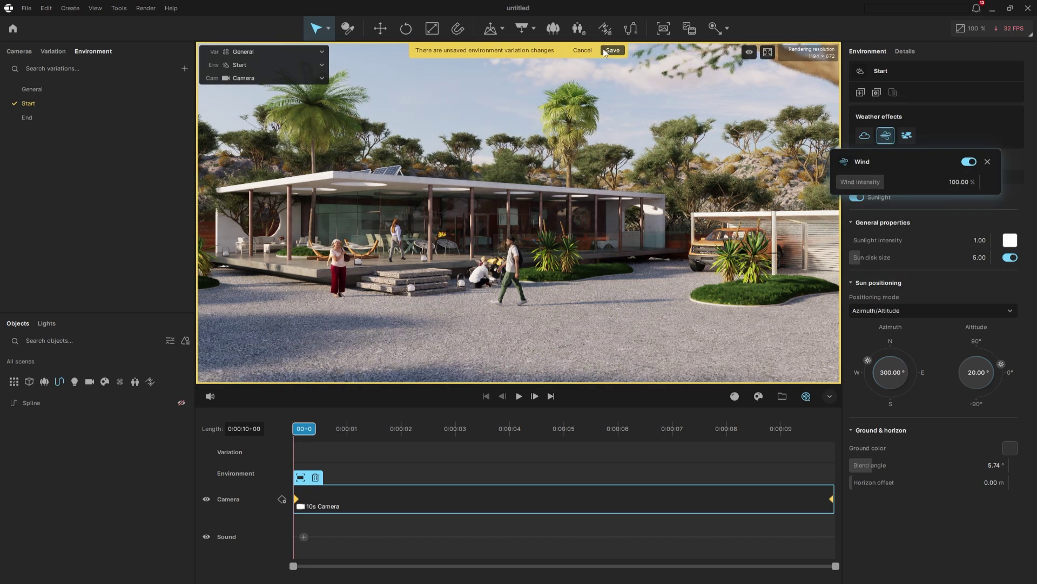
left_click(614, 50)
left_click(27, 117)
left_click(886, 135)
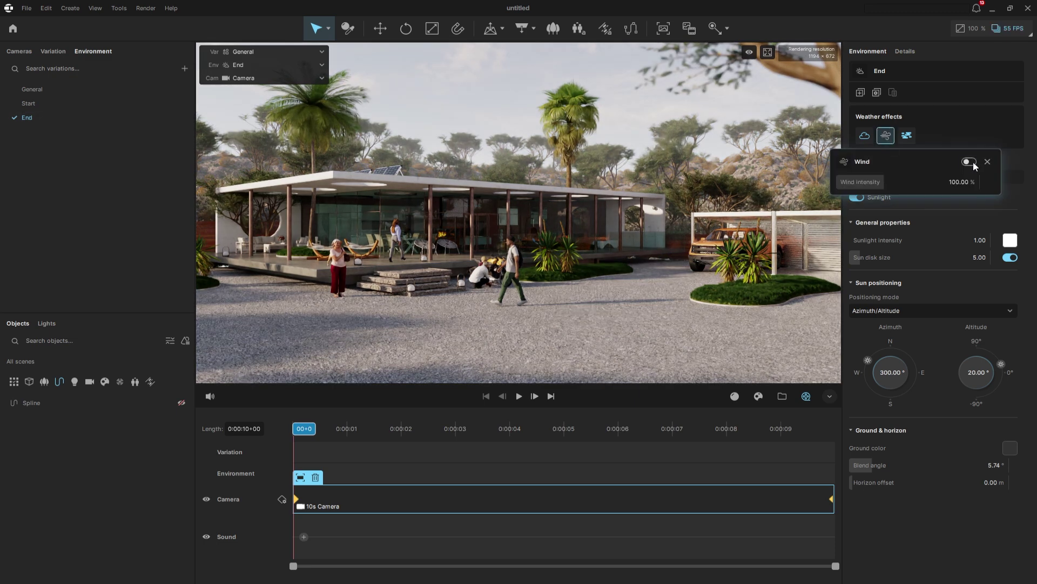
left_click(618, 52)
Step: Place the Start and End environments on the timeline's Environment track, holding Start for 0.5 s with an 8 s transition
left_click_drag(40, 102, 332, 472)
left_click_drag(34, 114, 567, 471)
left_click(452, 476)
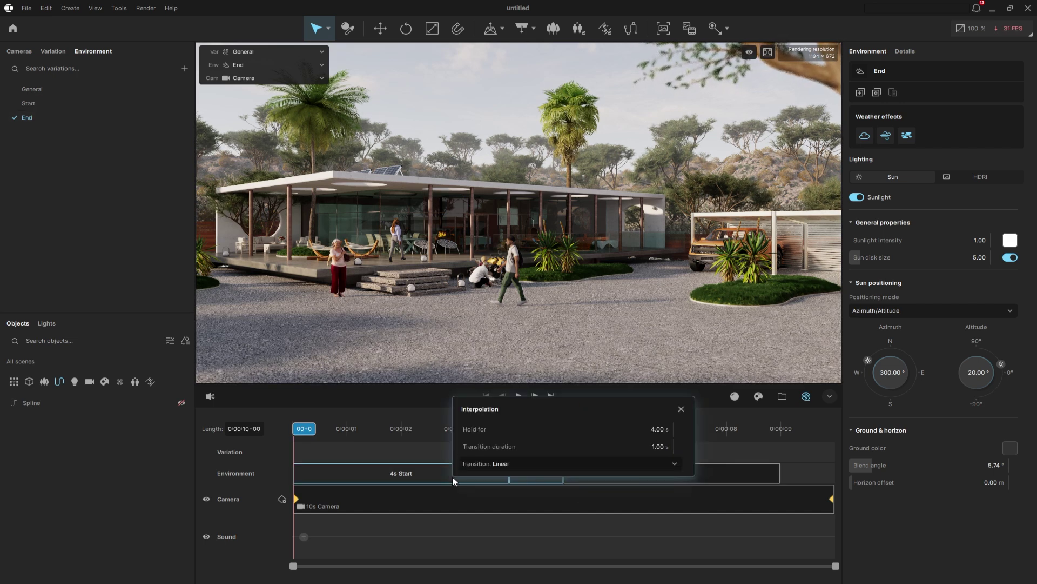
left_click(666, 431)
type("0.5")
left_click(652, 446)
type("8")
key("Return")
Step: Shorten the End environment's hold to 0.5 s and set the Start-to-End transition duration to 9 s
left_click(800, 469)
left_click(816, 422)
type("1.00 s")
key("Return")
left_click(666, 475)
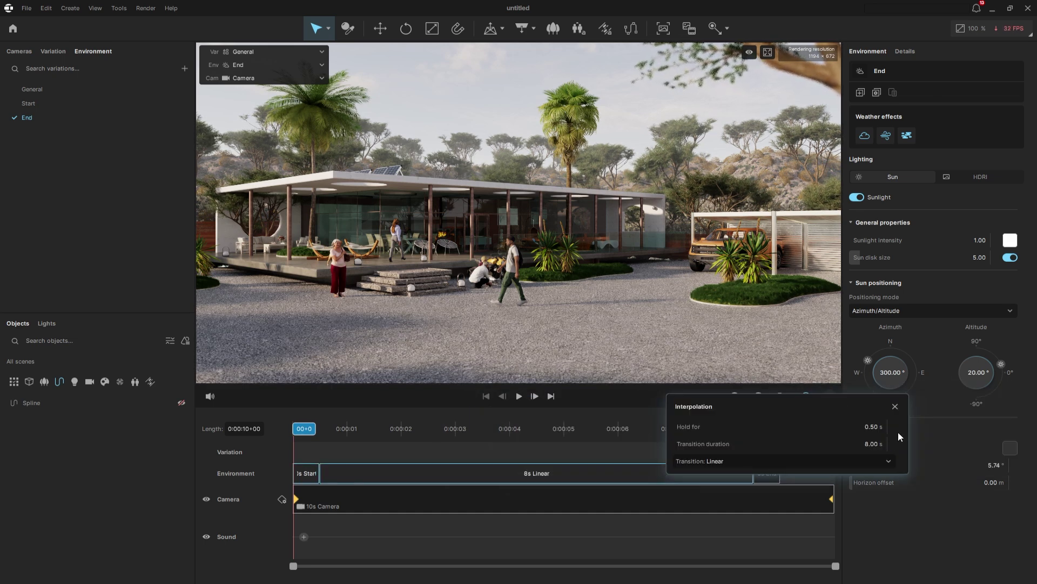
left_click(875, 444)
type("9")
key("Return")
left_click(895, 407)
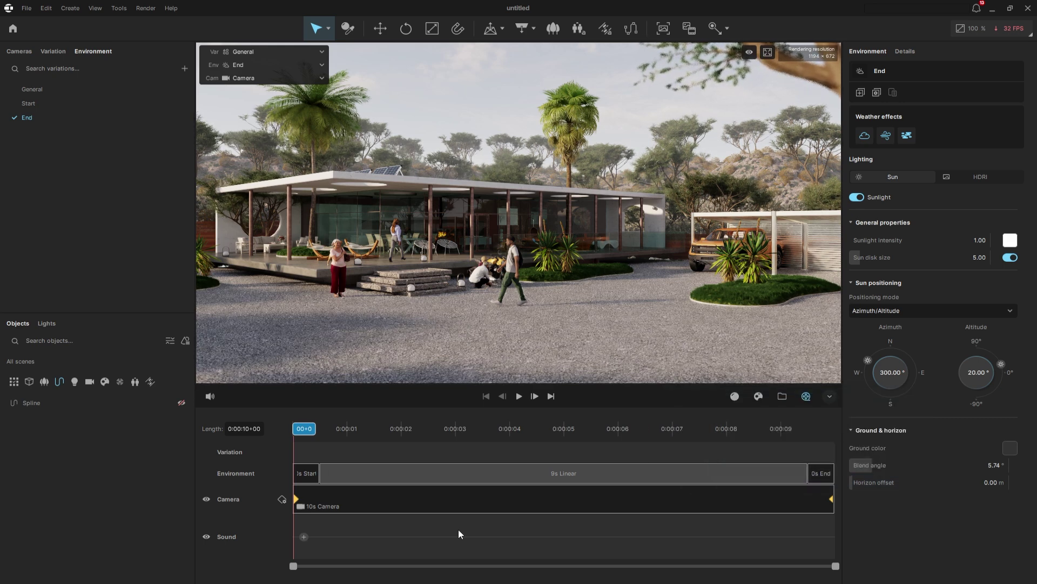
Step: Raise the Start environment's sun altitude to about 31° and play the animation
left_click(63, 103)
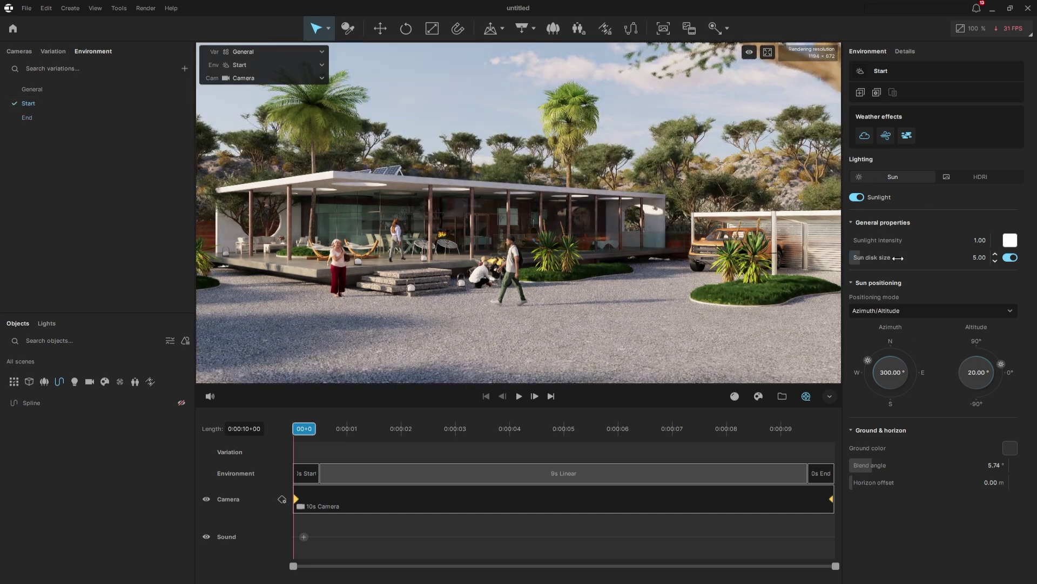
left_click_drag(1003, 365, 1000, 361)
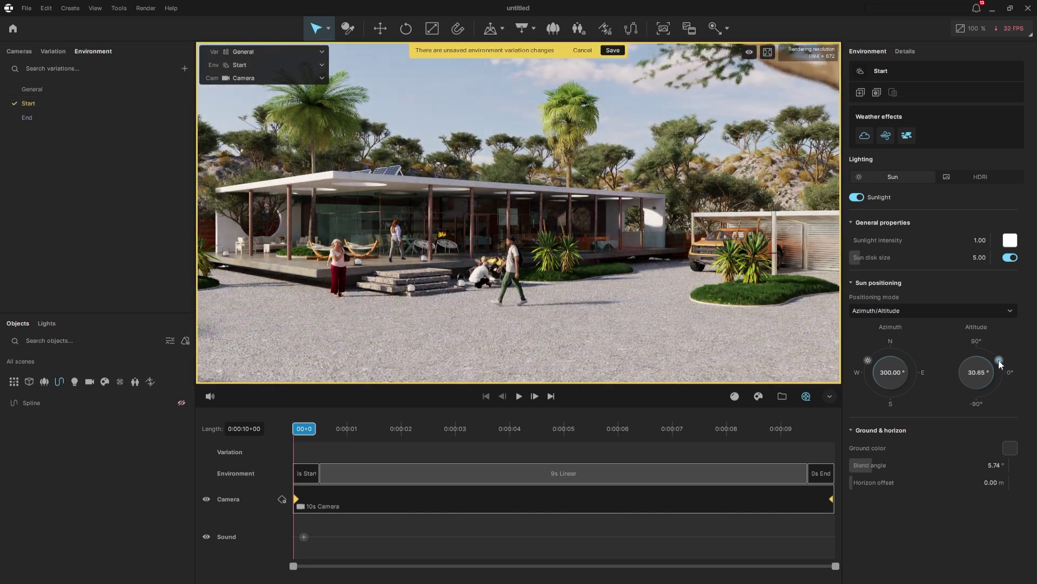
left_click(519, 396)
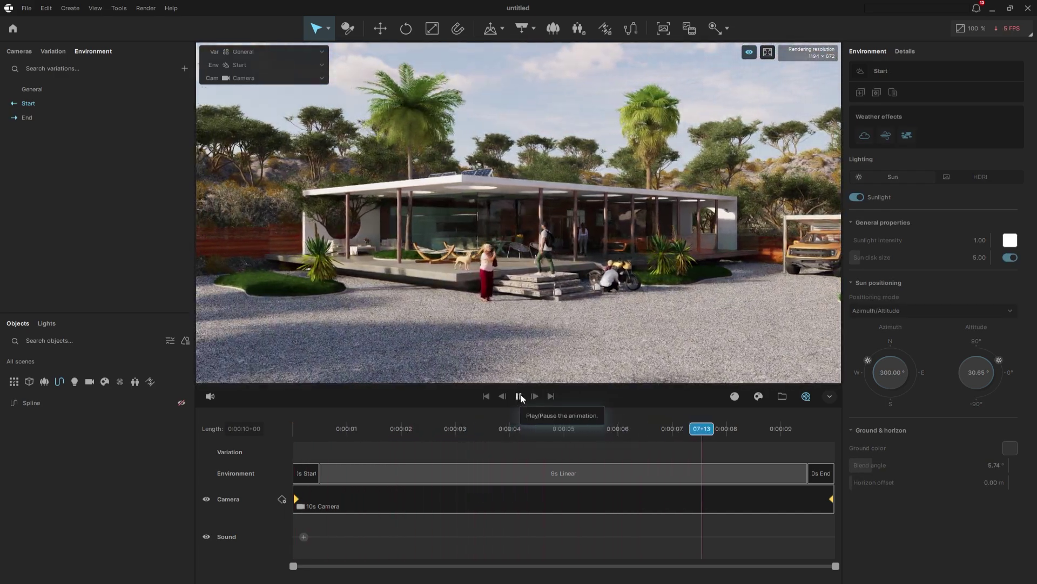
Step: Add a new scene variation named Open
left_click(184, 68)
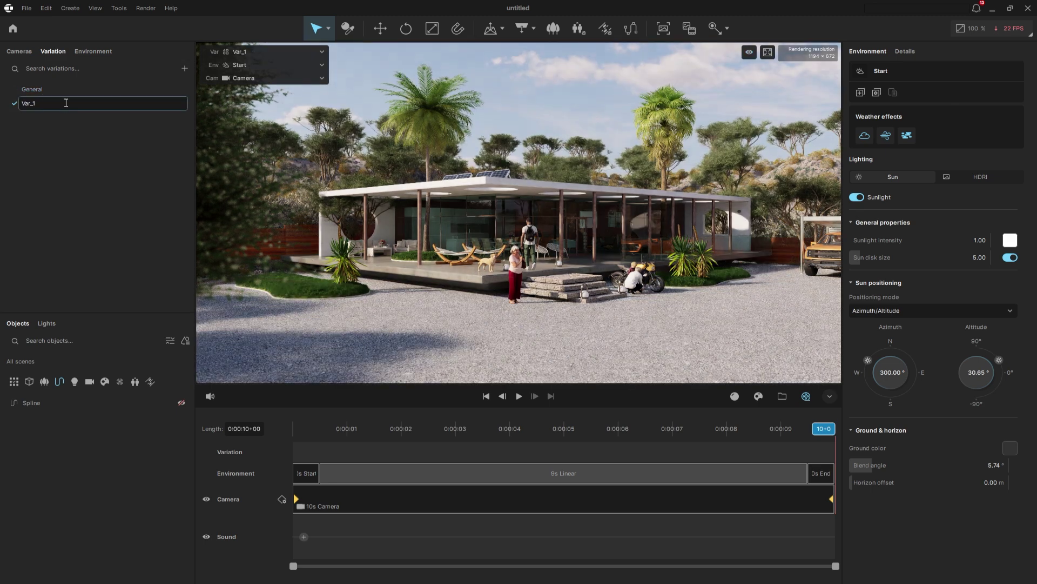
type("Open")
key("Return")
Step: In the Perspective View, lift the roof slab, palm trees and solar panels high above the house, out of view
left_click(431, 125)
key("m")
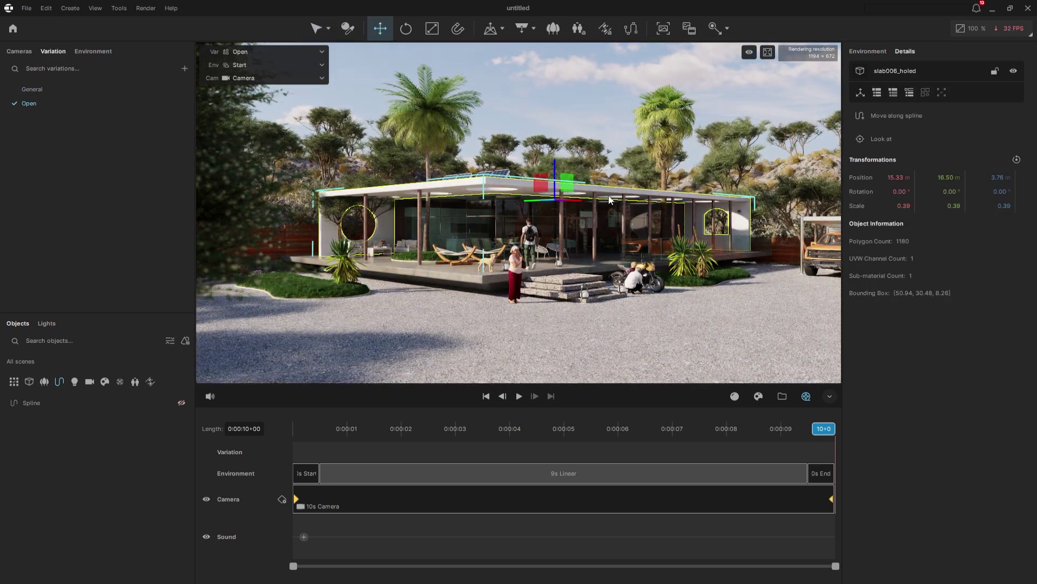
left_click(244, 78)
left_click(232, 241)
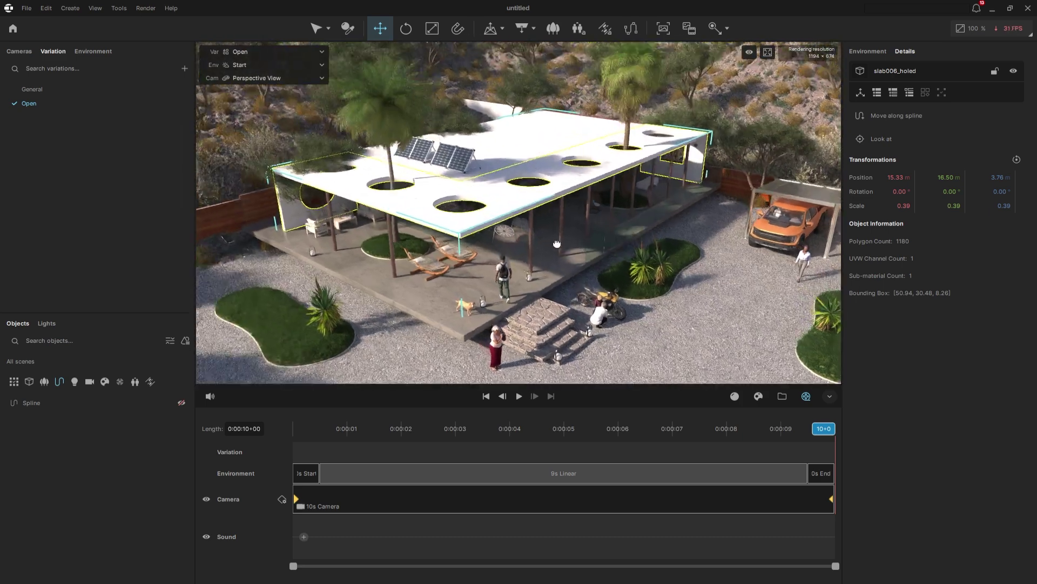
left_click(625, 107, "ctrl")
left_click(414, 157, "ctrl")
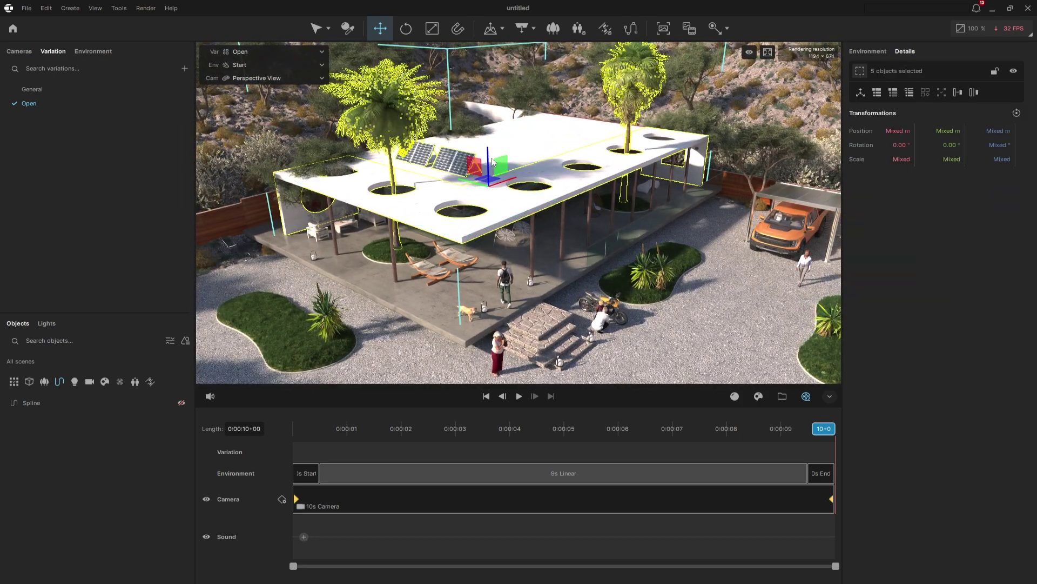
middle_click_drag(529, 140, 541, 224)
left_click_drag(514, 216, 523, 51)
scroll(526, 326, "up", 5)
scroll(526, 326, "down", 3)
Step: Select all the columns in the object list and move them down below the ground
left_click(535, 330)
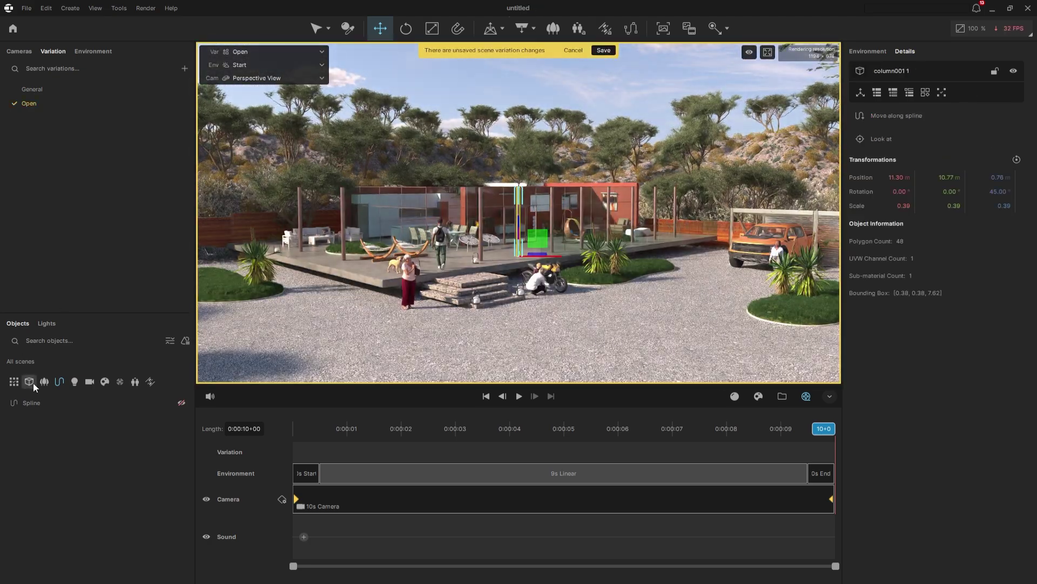
left_click(29, 382)
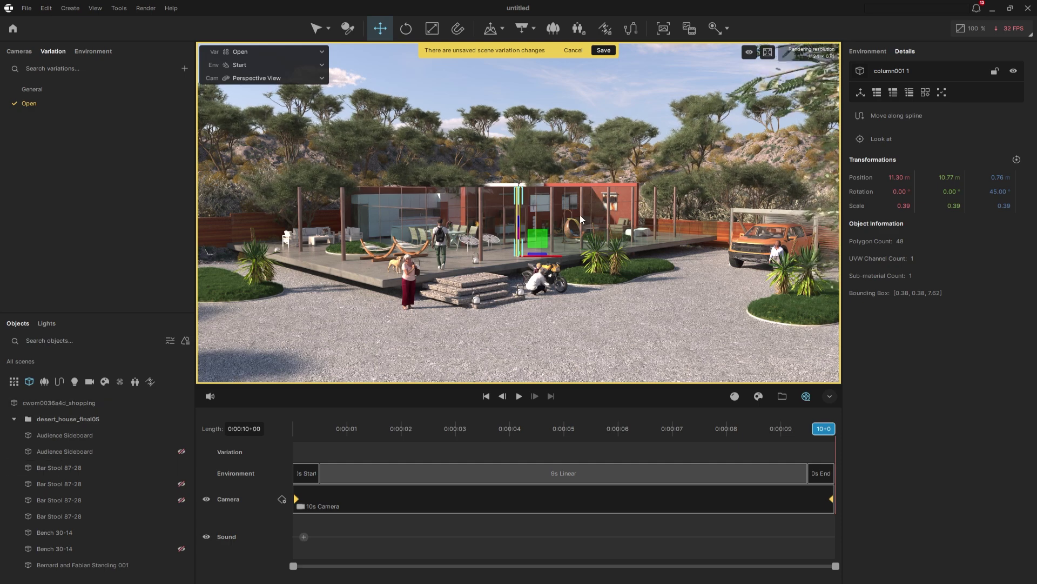
left_click_drag(519, 223, 583, 219)
scroll(59, 503, "down", 7)
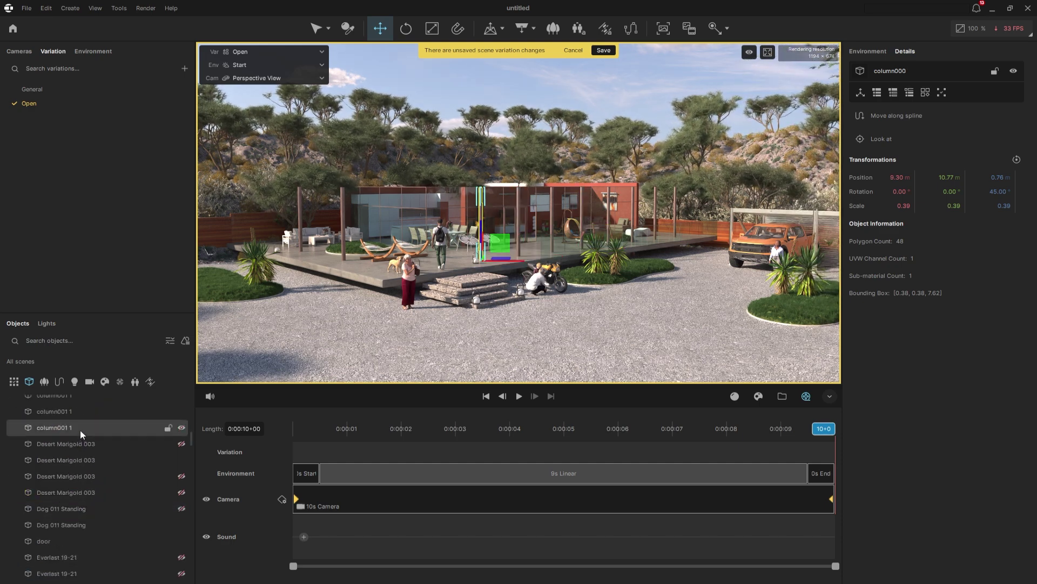
left_click(54, 427, "shift")
left_click_drag(560, 233, 565, 353)
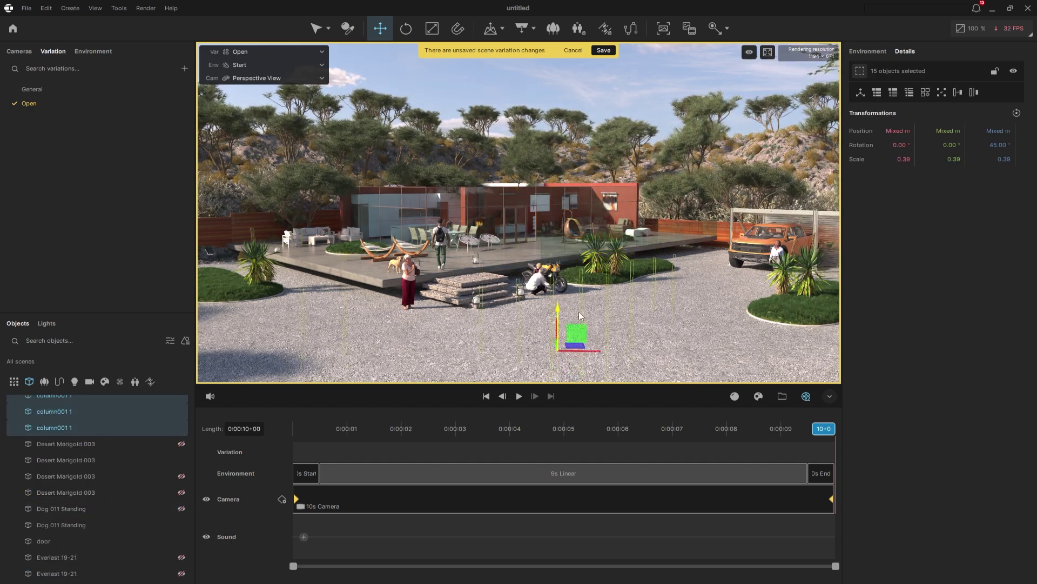
Step: Update the Open variation with the changes and add another scene variation named Closed
middle_click_drag(581, 313, 524, 93)
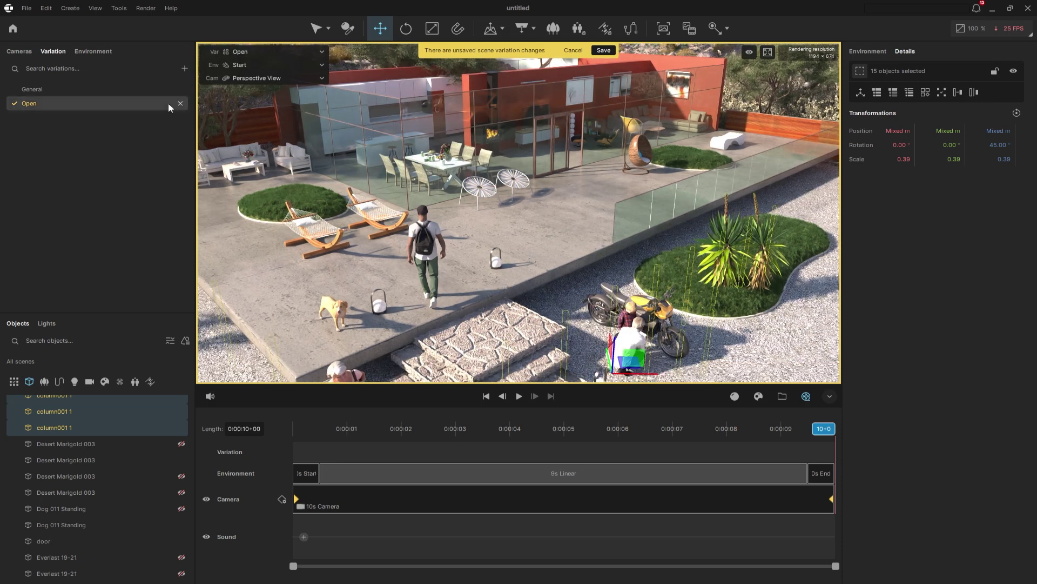
left_click(43, 89)
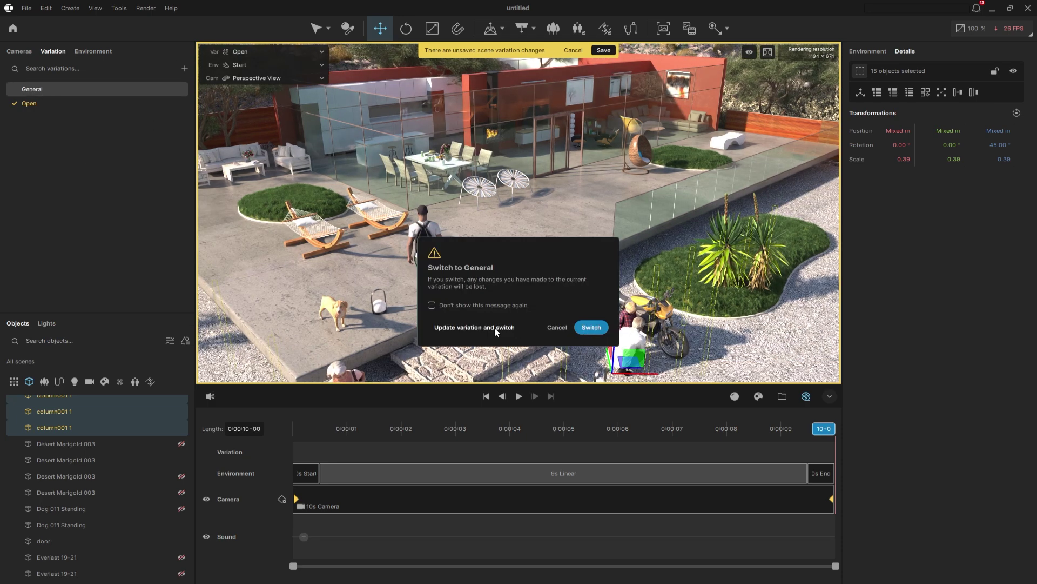
left_click(475, 327)
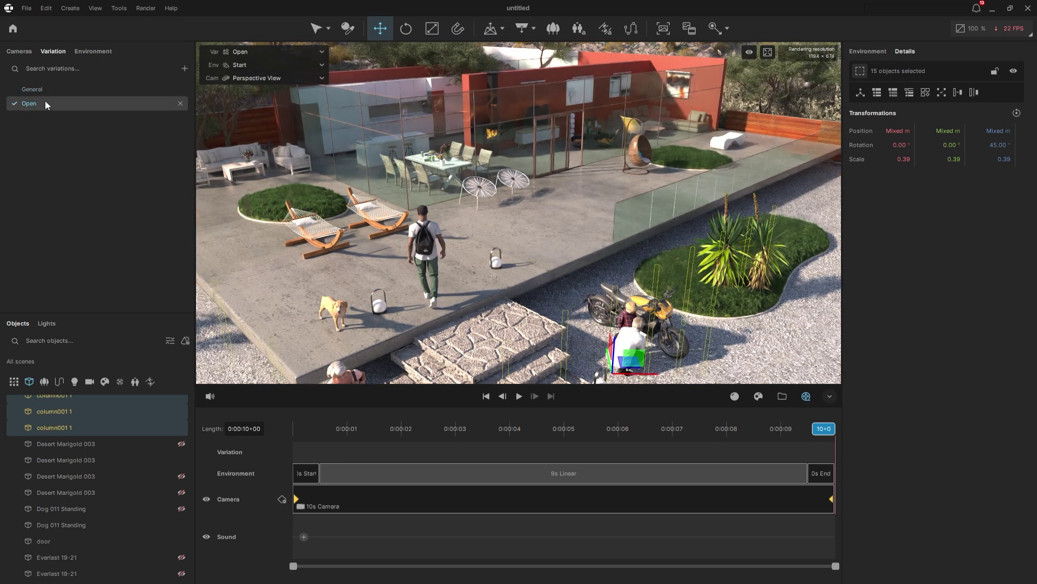
left_click(184, 68)
right_click(37, 115)
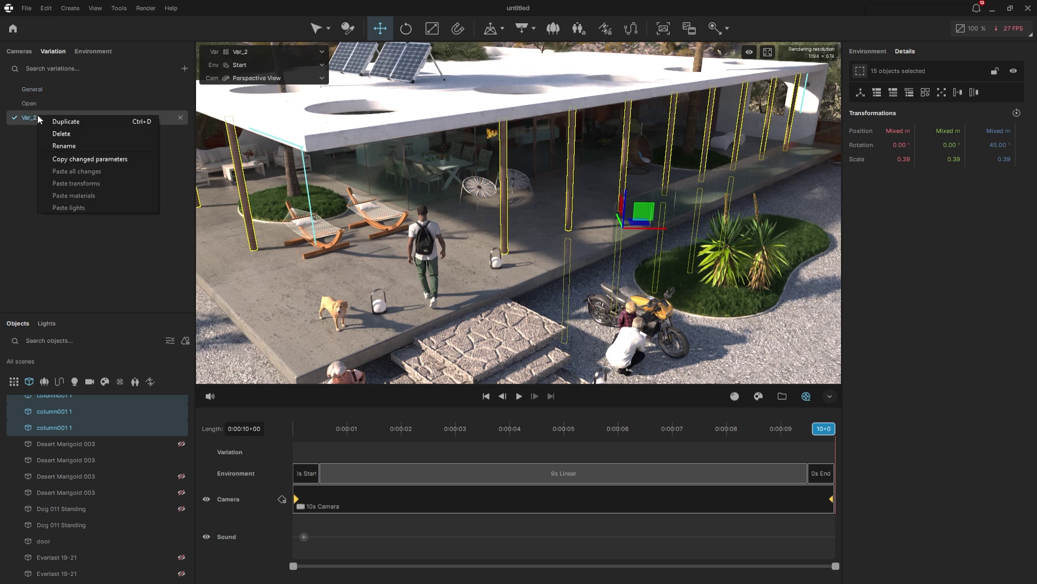
left_click(63, 145)
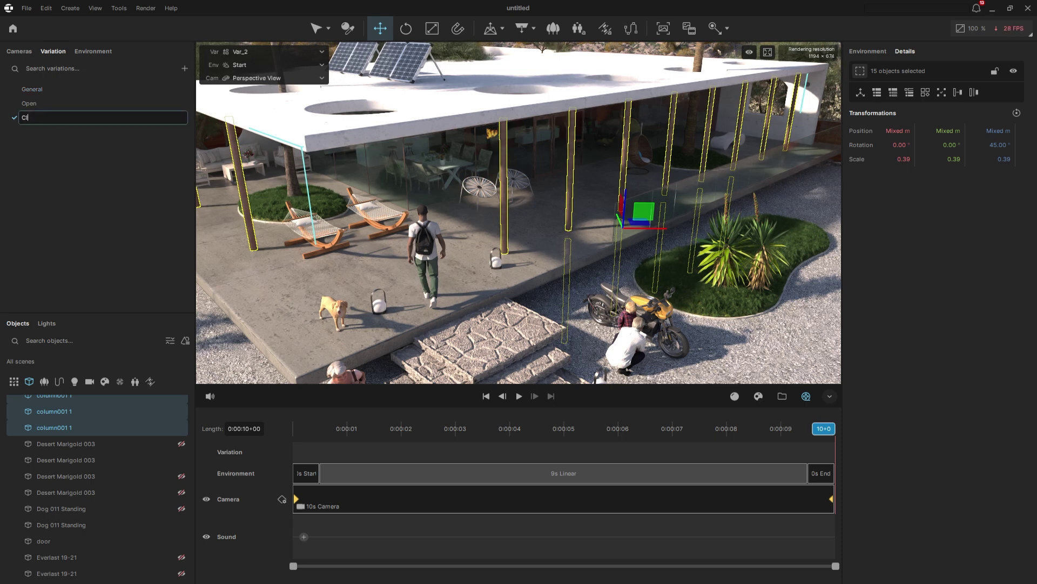
key("Return")
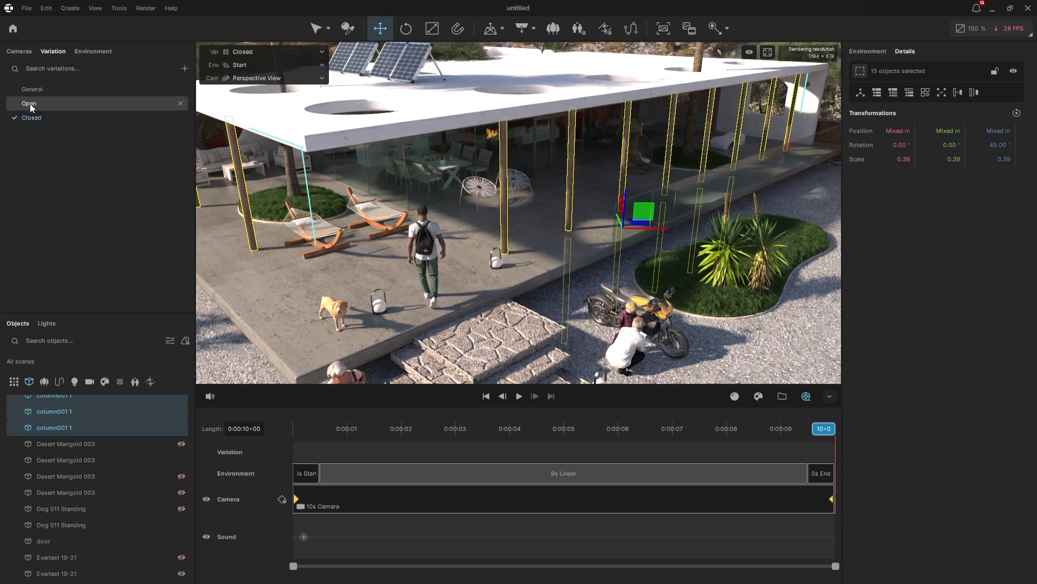
Step: Place Open and Closed on the timeline's Variation track, holding Open for 0.5 s with a 9 s transition
left_click_drag(30, 103, 325, 451)
left_click_drag(31, 118, 546, 455)
left_click(453, 456)
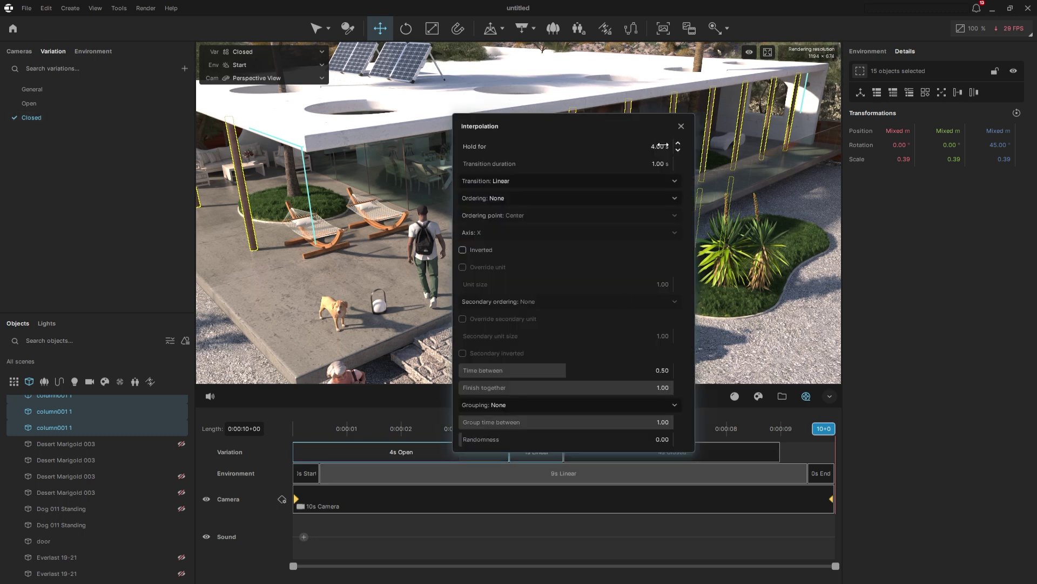
left_click(658, 164)
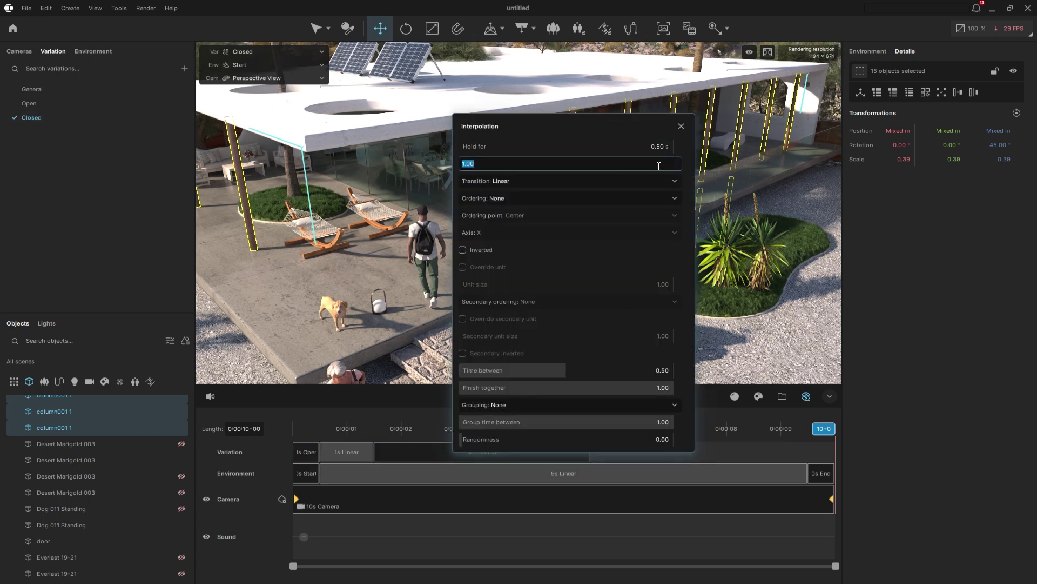
type("9")
Step: Set the Open-to-Closed transition to Ease out with Spherical ordering, and scrub through the animation
left_click(586, 179)
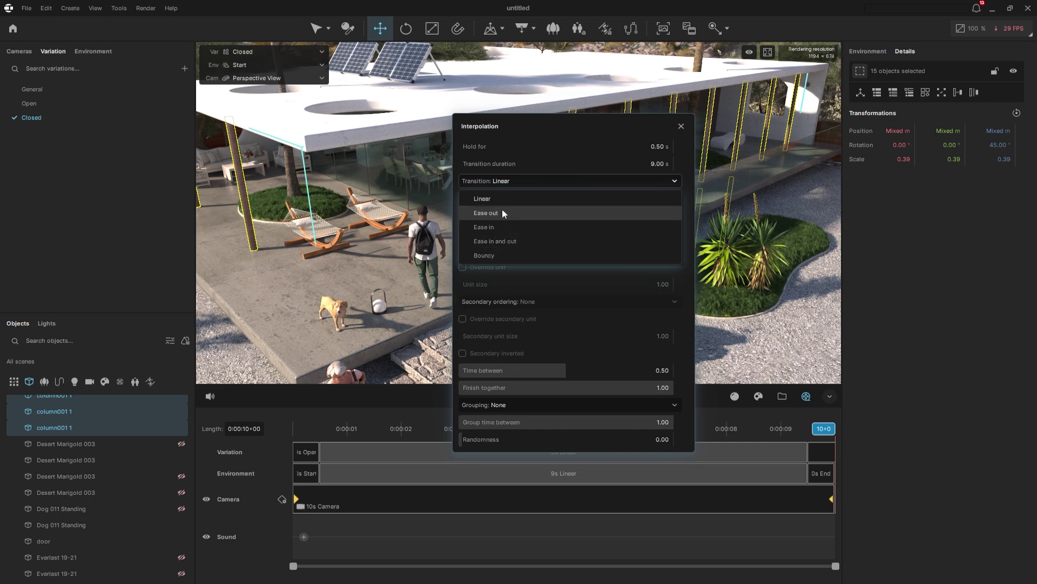
left_click(502, 208)
left_click(486, 199)
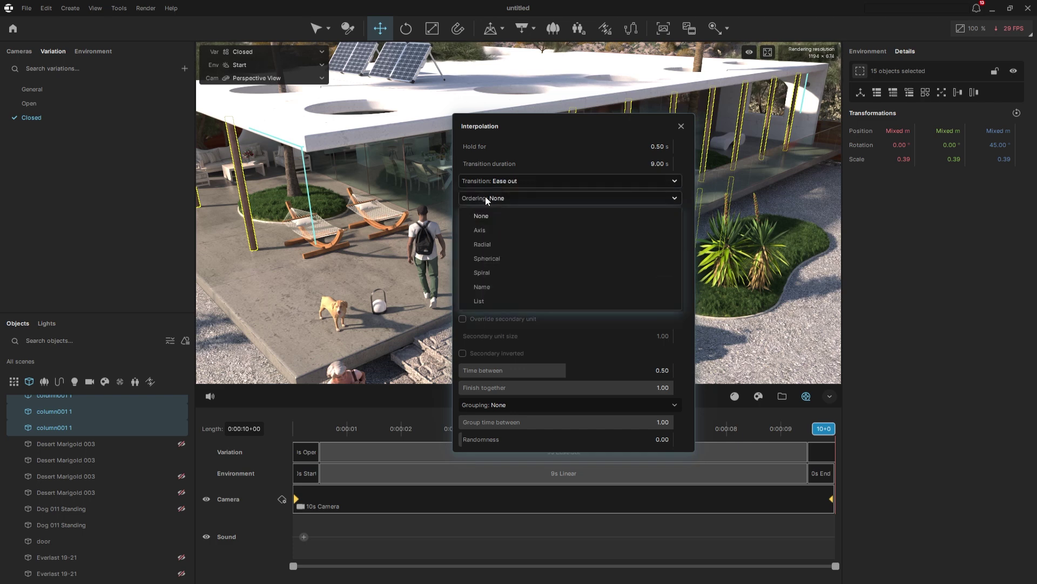
left_click(486, 258)
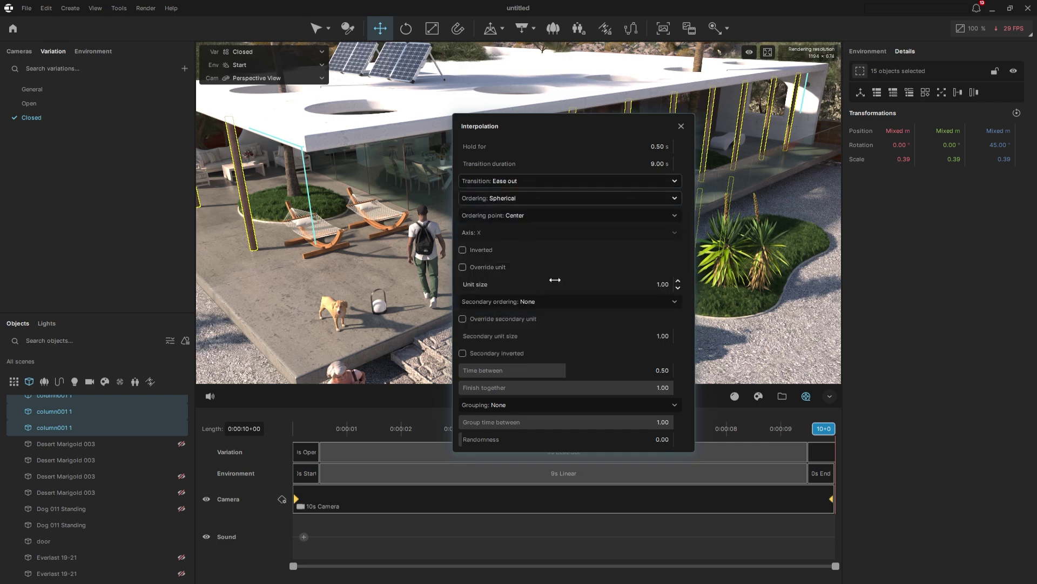
left_click(681, 125)
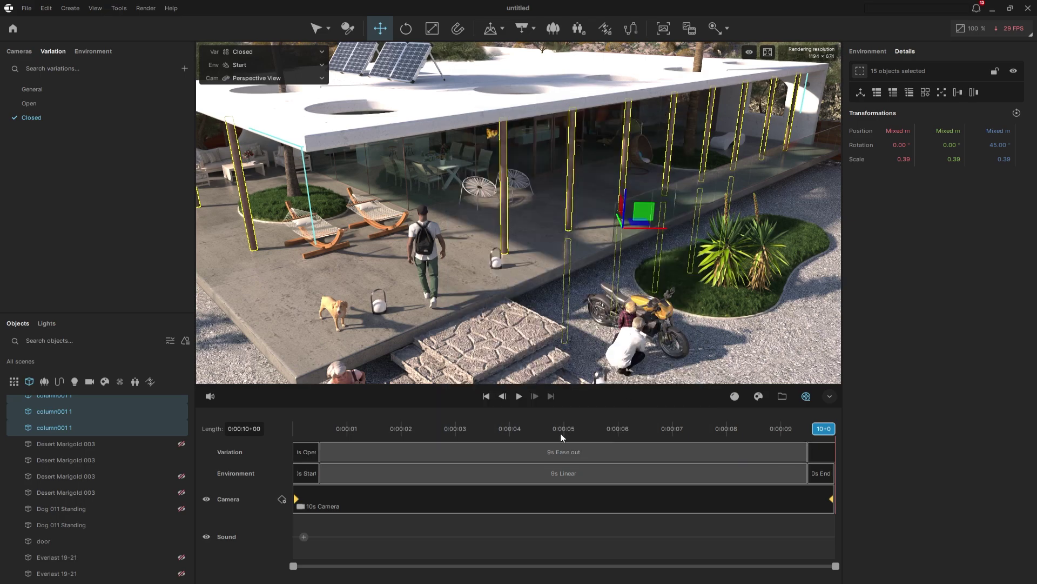
left_click_drag(704, 429, 920, 481)
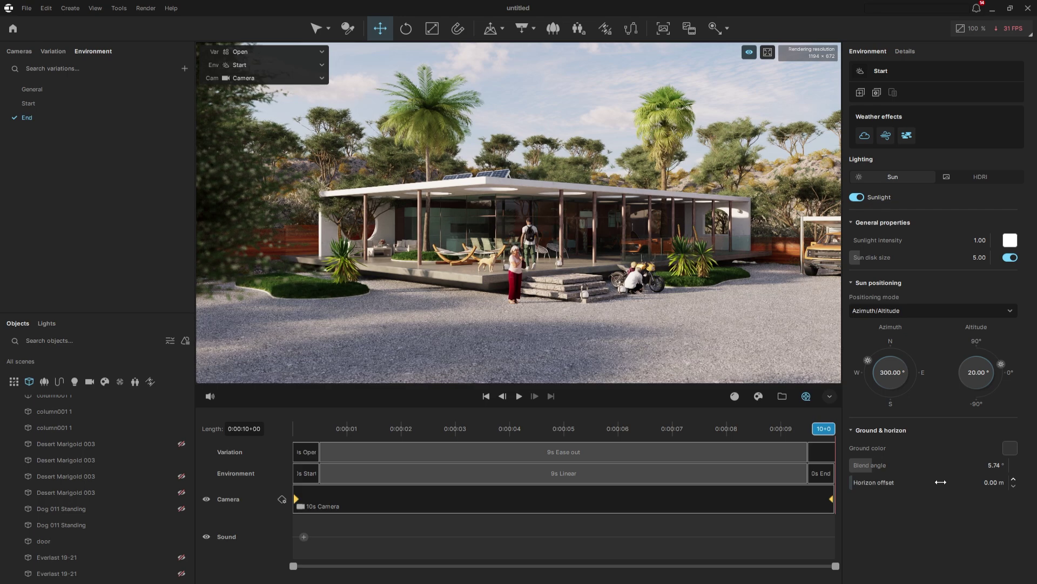
Step: Add 499_full_euphoric-reverie_0166.wav to the Sound track, with the animation length set to 10 seconds, and play the animation
left_click(304, 537)
left_click(483, 367)
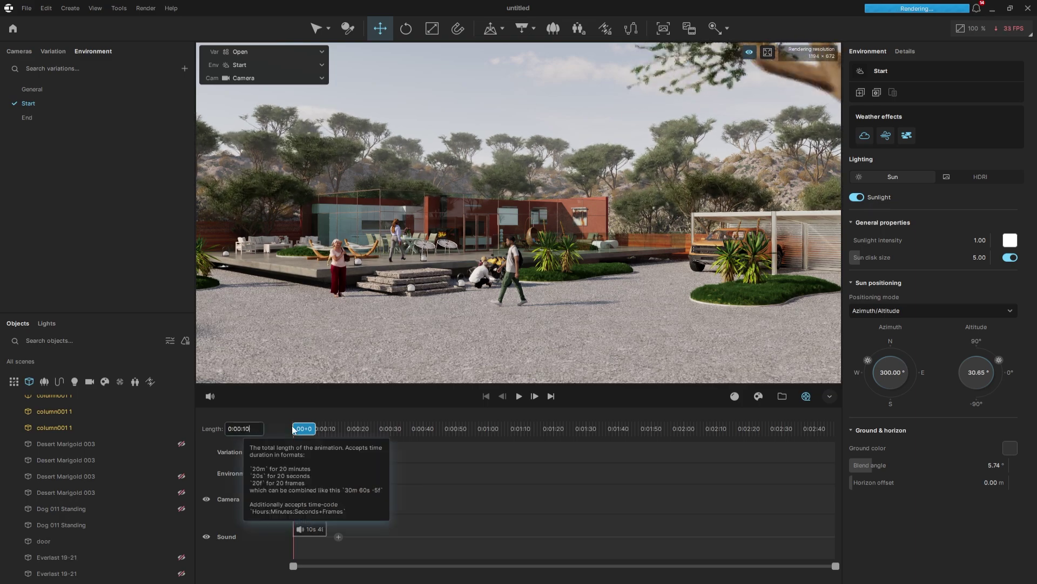
left_click(519, 398)
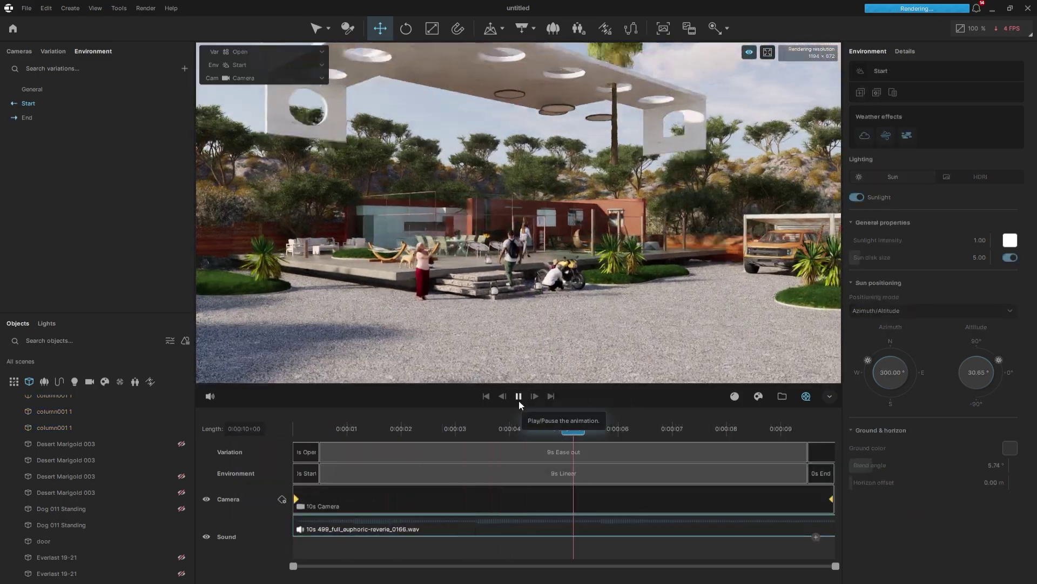
left_click(519, 396)
Step: Open the render setup and add the Sequence for rendering, with its variation and environment taken from the timeline
left_click(146, 8)
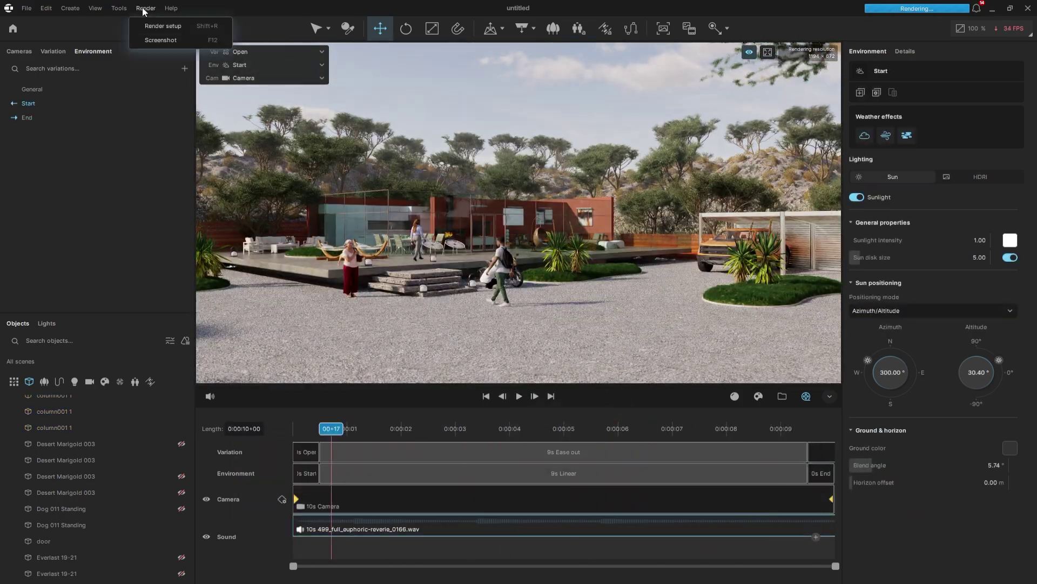
left_click(151, 25)
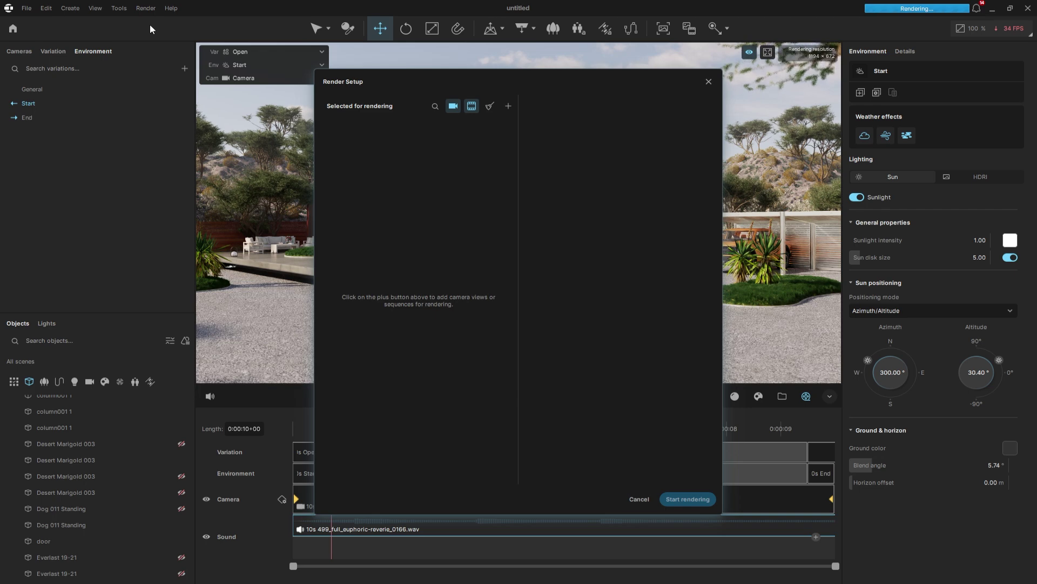
left_click(508, 106)
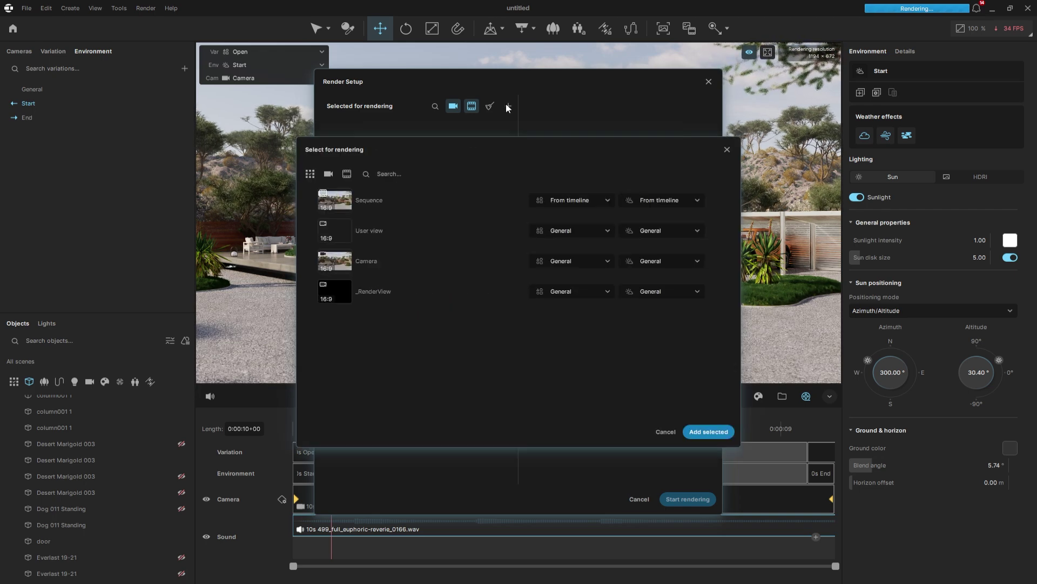
left_click(709, 431)
left_click(387, 131)
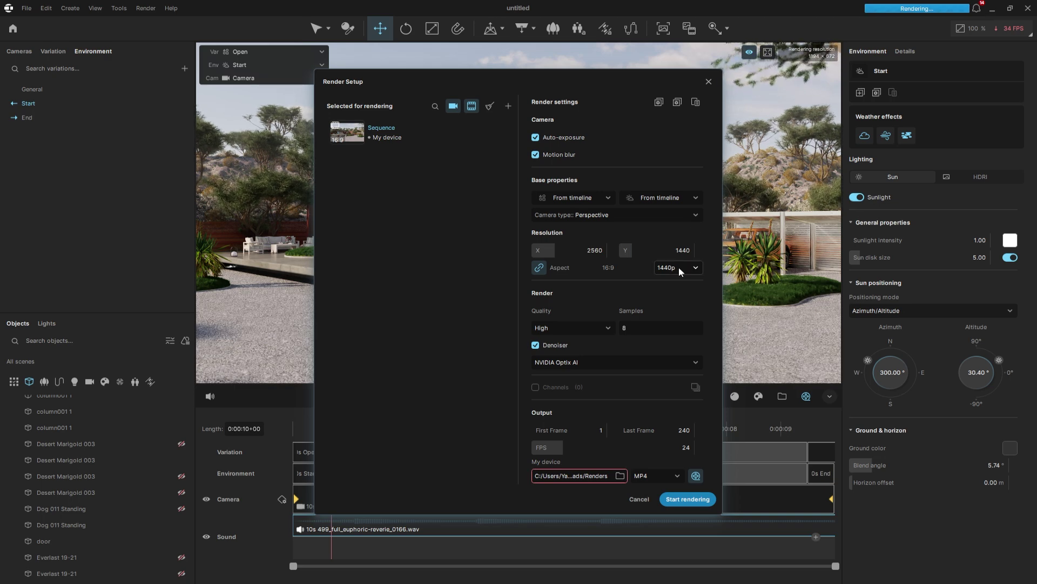
Step: Set the sequence's render quality to Ultra with 64 samples
left_click(586, 329)
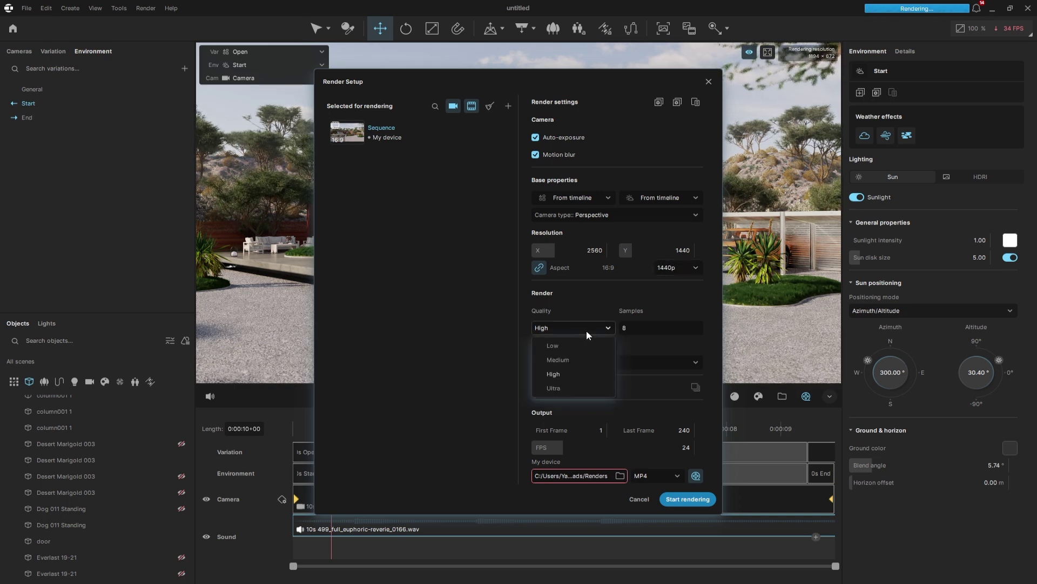
left_click(558, 389)
left_click(643, 325)
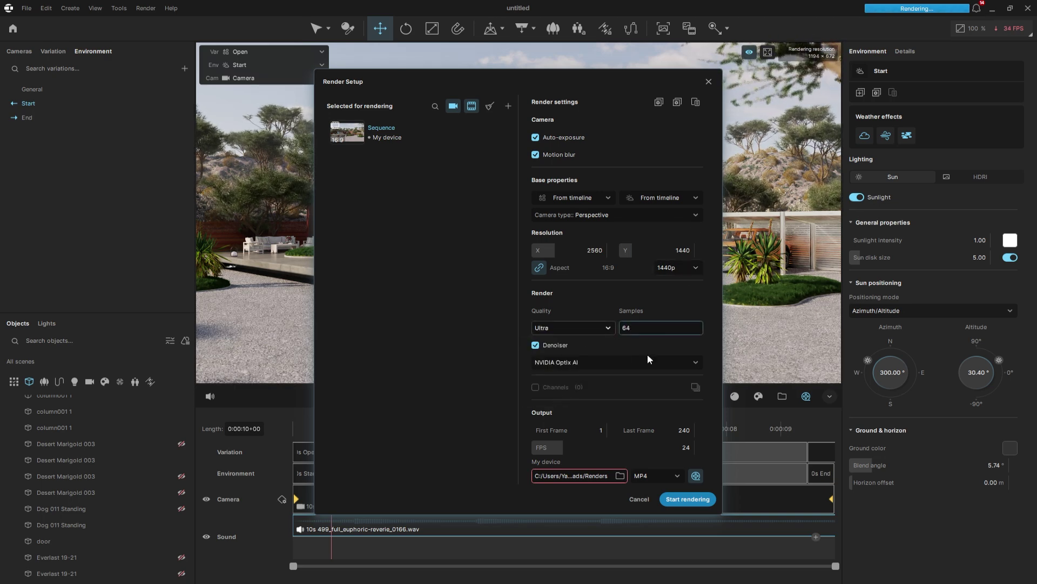
Step: Create a folder named Renders in Downloads and set it as the output directory for the MP4 video
scroll(637, 413, "down", 1)
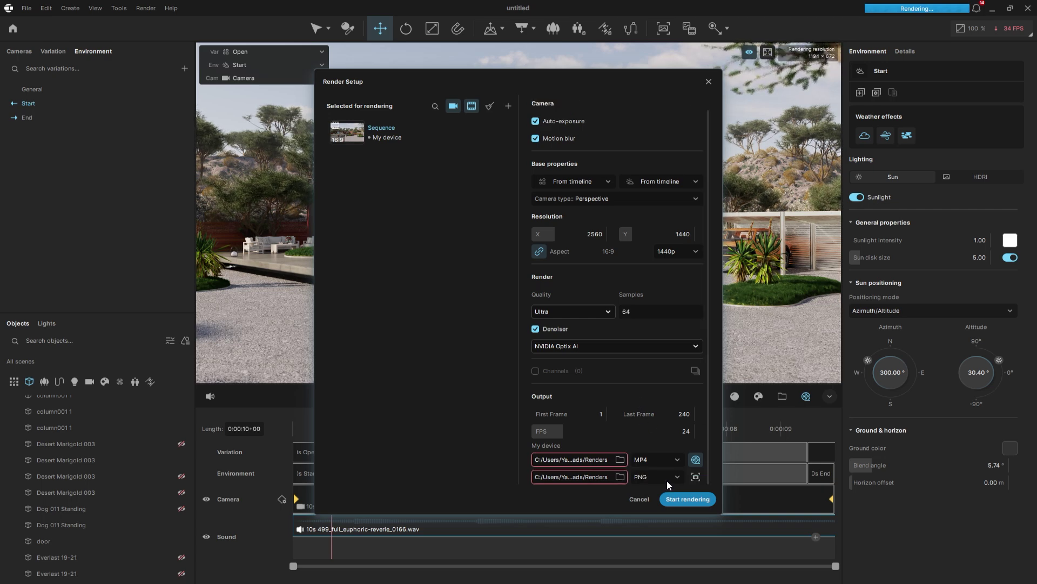
left_click(621, 459)
left_click(78, 50)
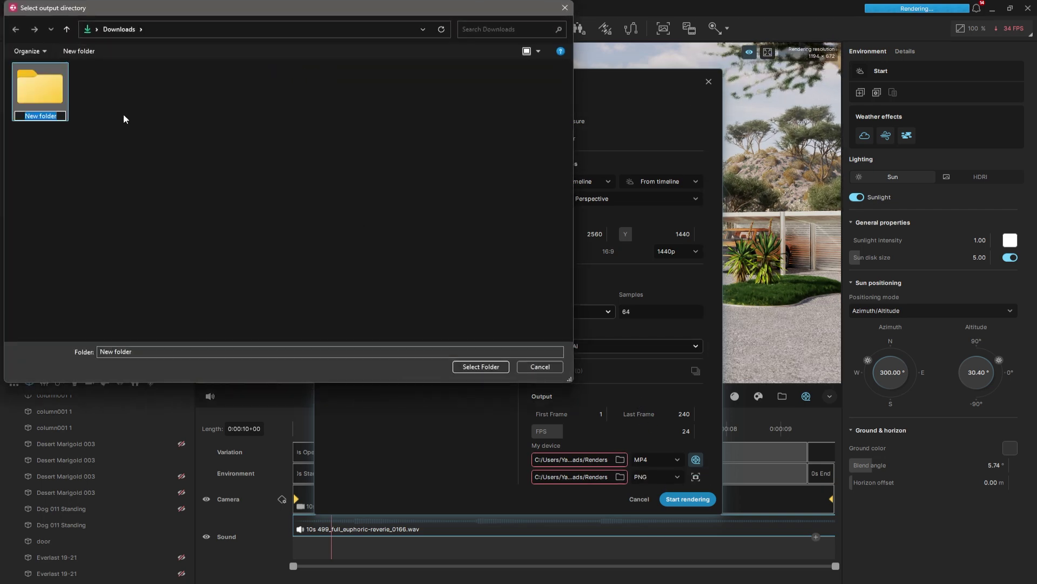
type("Renders")
key("Return")
left_click(463, 368)
left_click(464, 370)
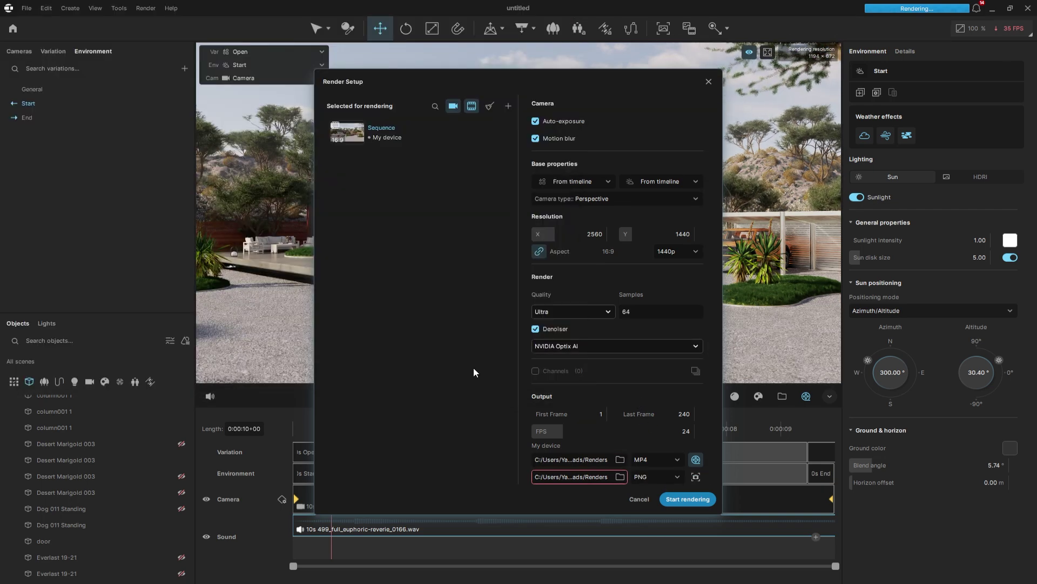
Step: Set the Renders folder as the image output directory and enable saving frames in PNG format
left_click(620, 477)
left_click(475, 367)
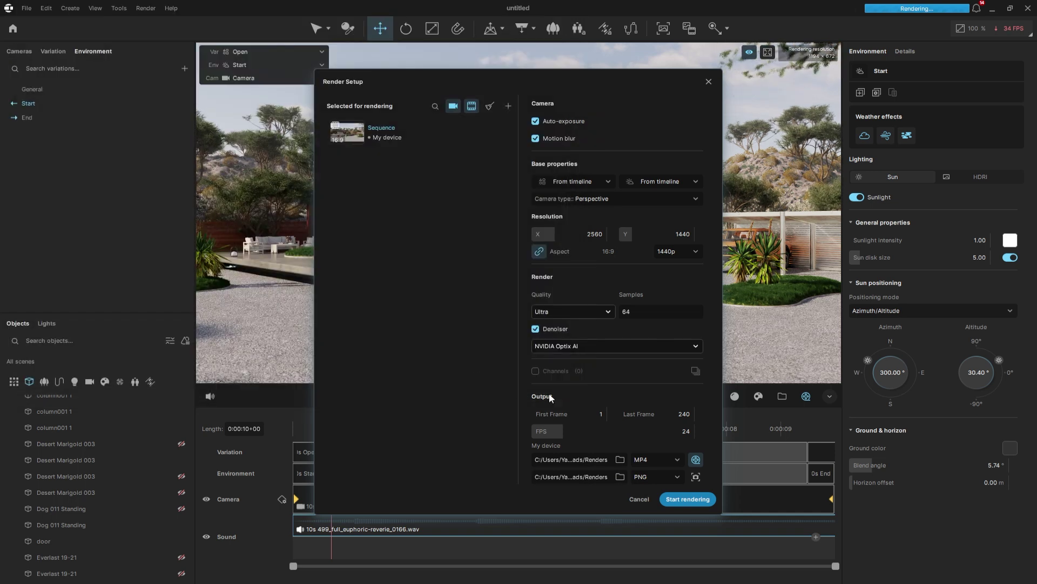
left_click(656, 477)
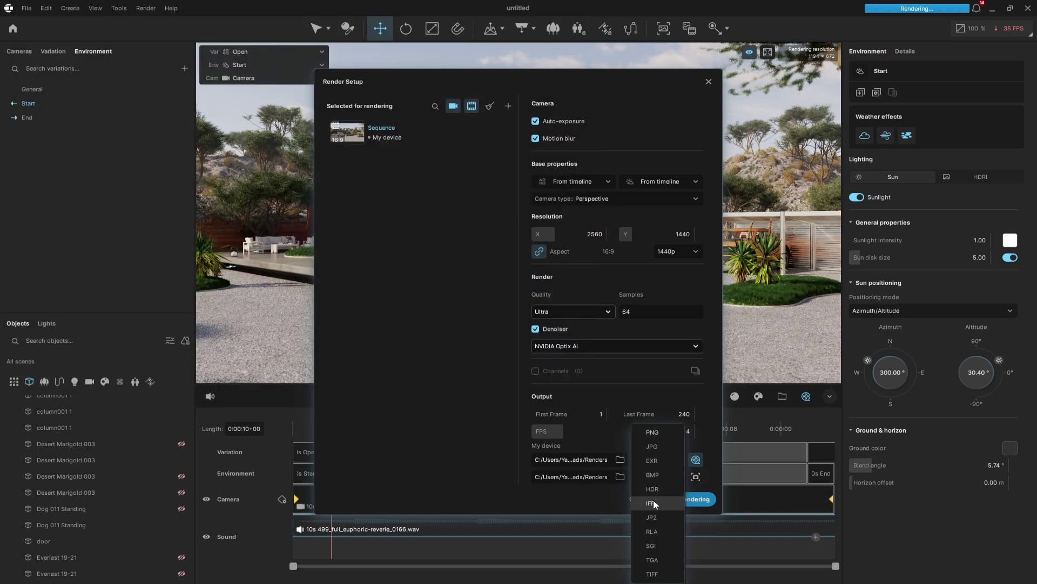
left_click(653, 433)
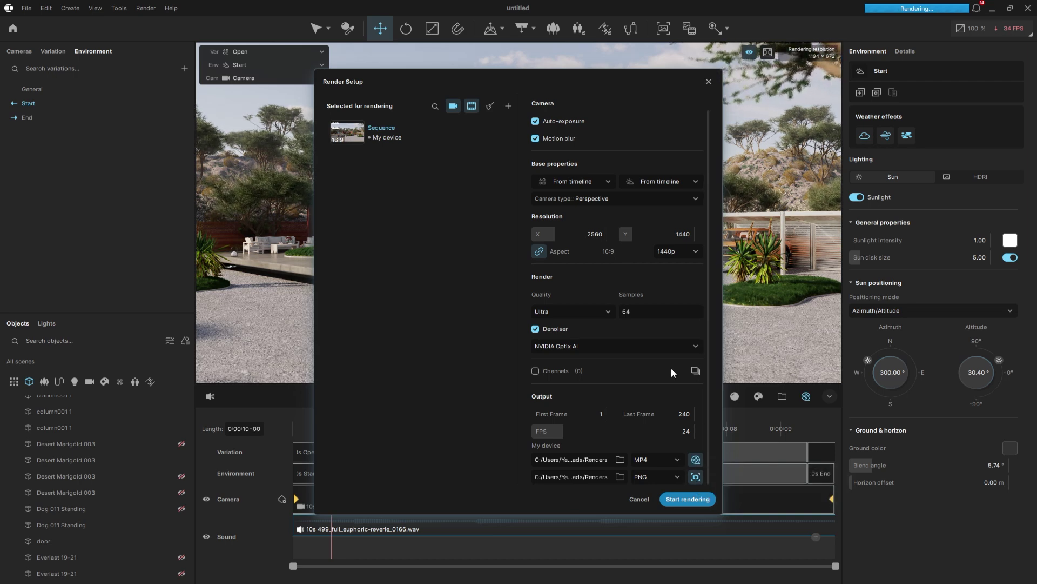
Step: Enable all Back-To-Beauty render channels for the sequence and start rendering
left_click(696, 372)
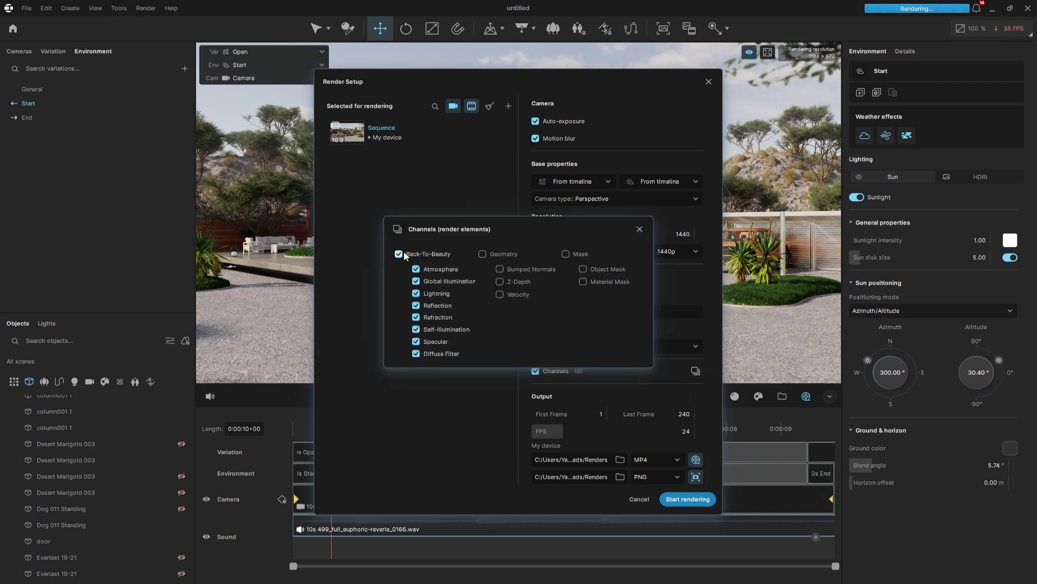
left_click(639, 230)
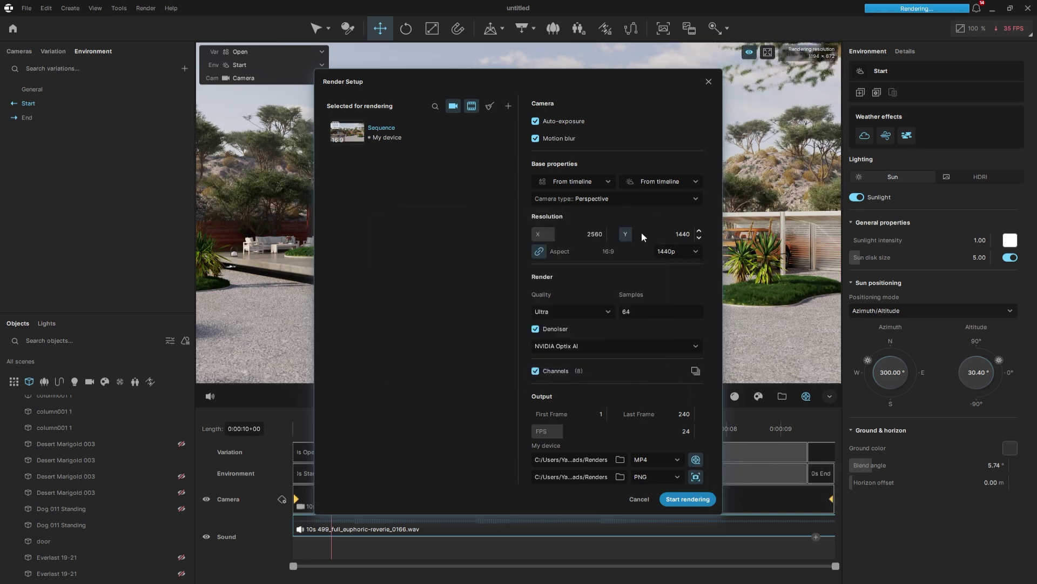
left_click(688, 499)
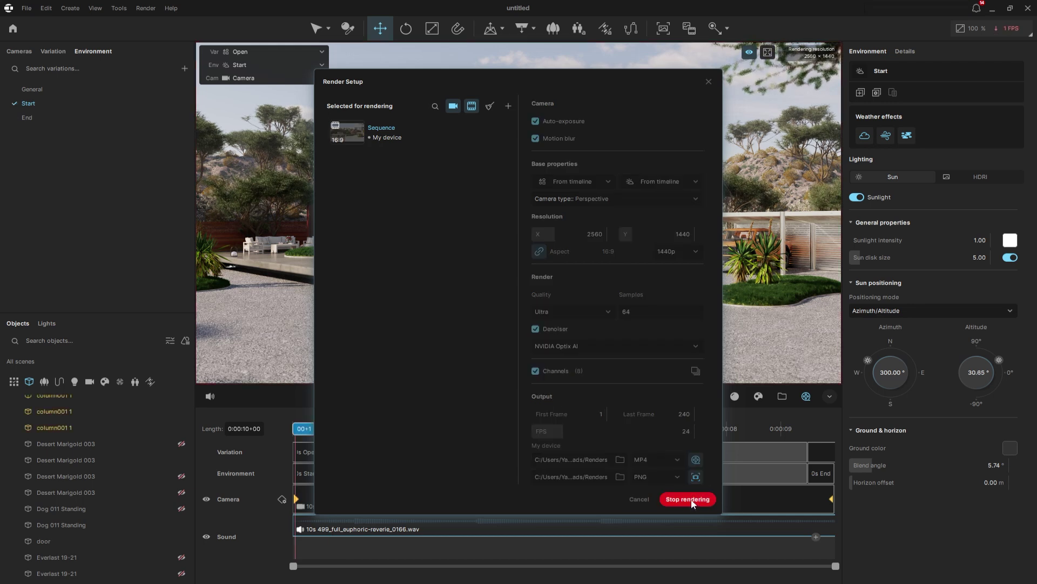